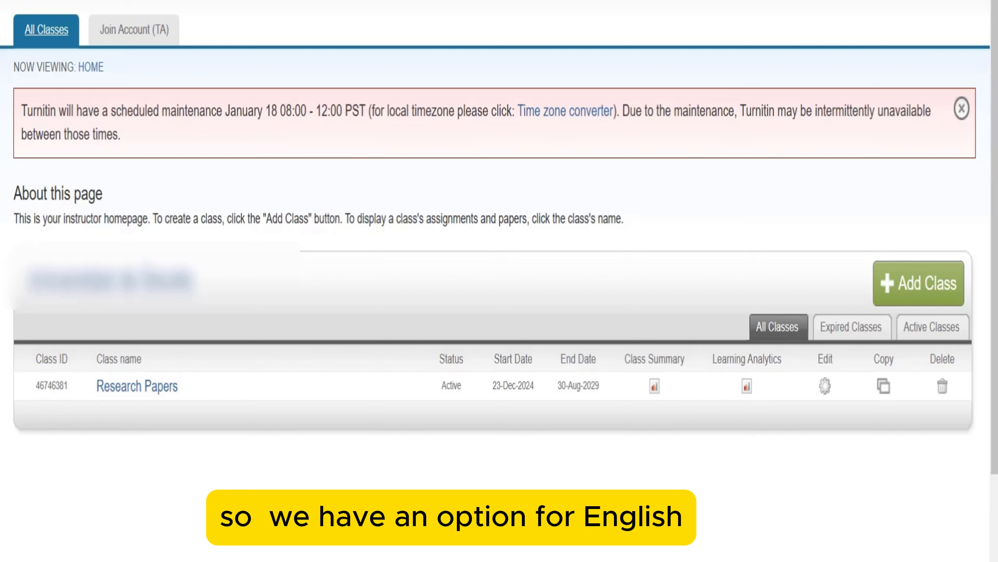
pyautogui.moveTo(756, 1)
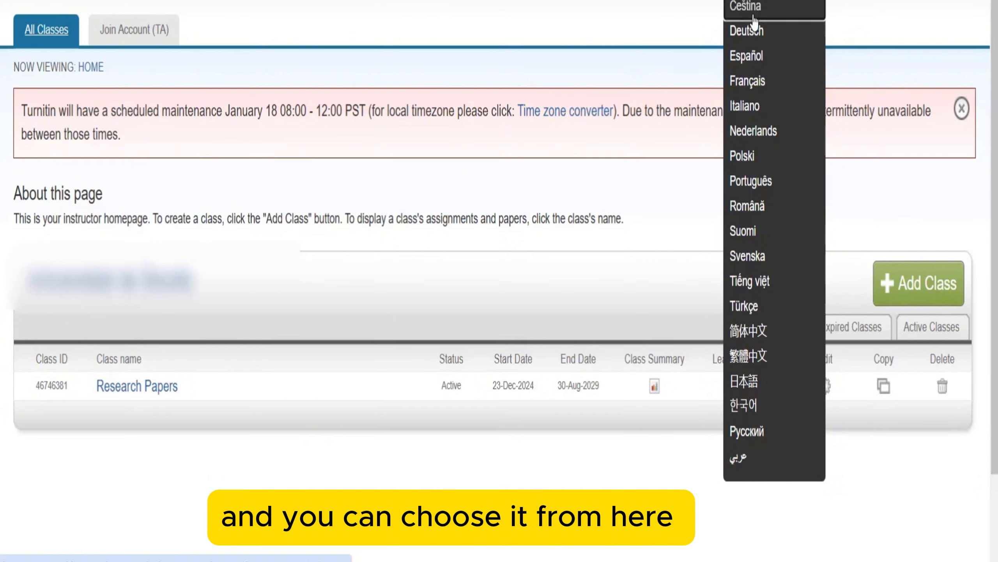
pyautogui.click(756, 1)
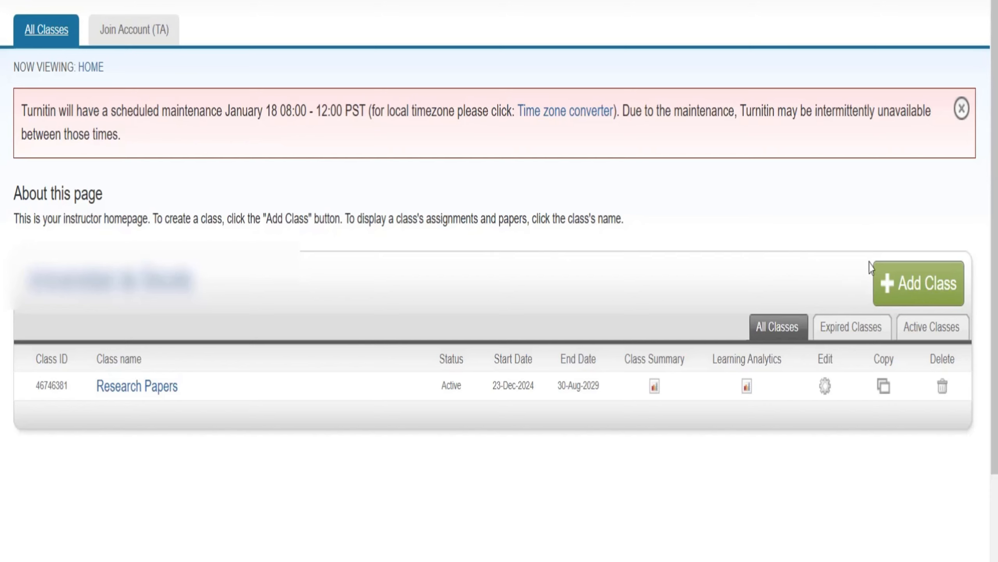
# - Start a new Standard class named 'Test Class'
pyautogui.click(919, 289)
pyautogui.scroll(-4, 232, 276)
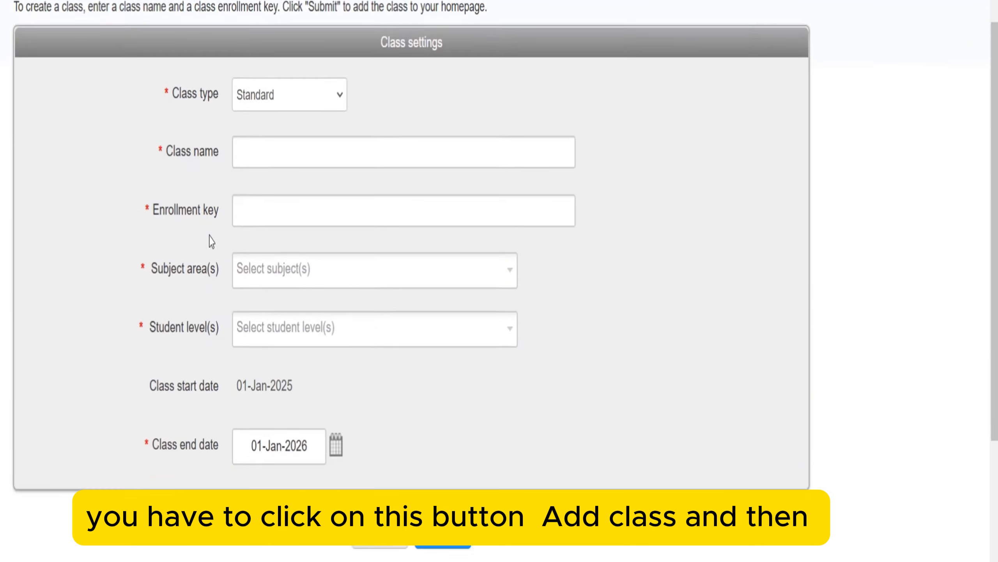
pyautogui.click(271, 40)
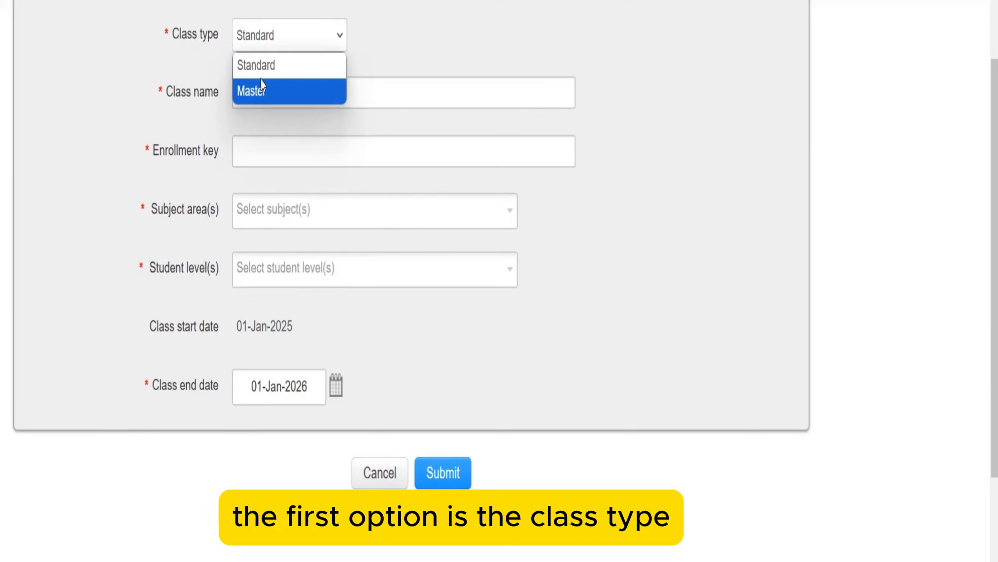
pyautogui.click(260, 73)
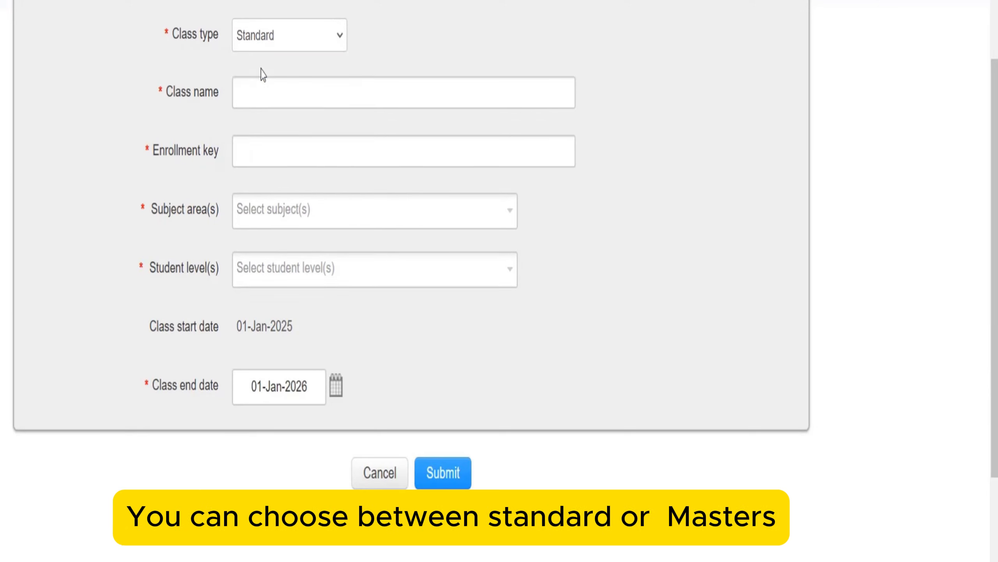
pyautogui.click(248, 91)
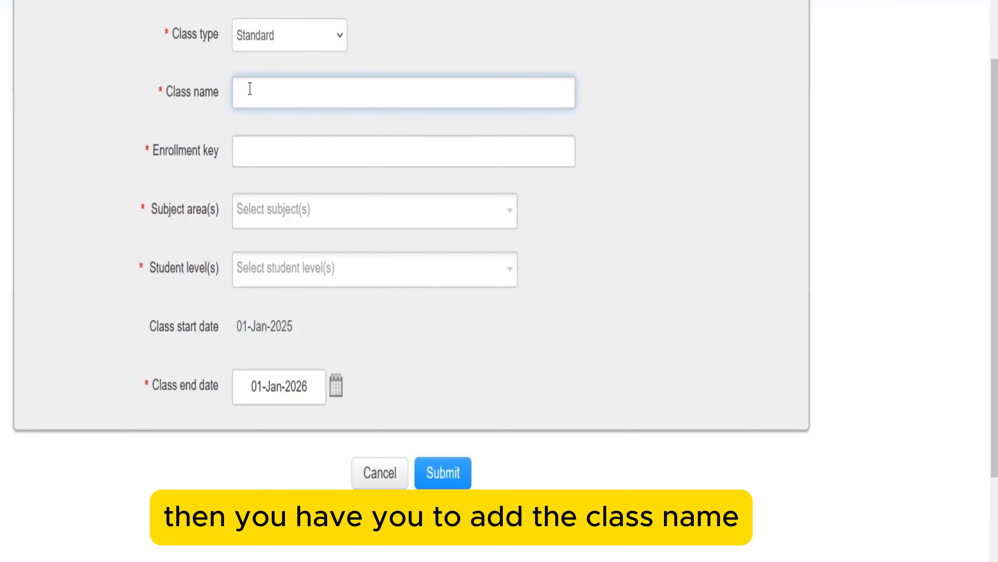
pyautogui.write('Test')
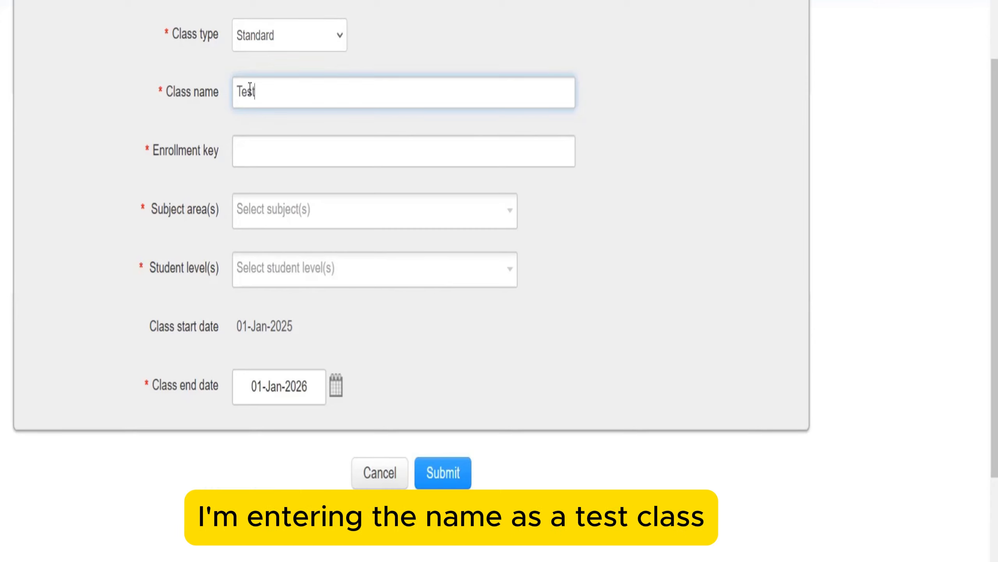
pyautogui.write(' Class')
# - Enter the class enrollment key and browse the Subject area(s) list
pyautogui.click(257, 158)
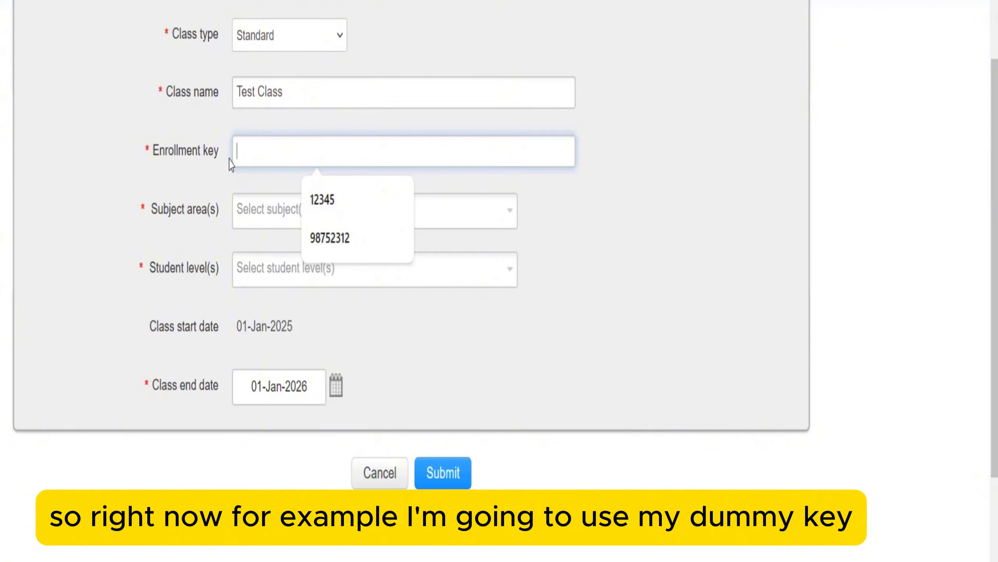
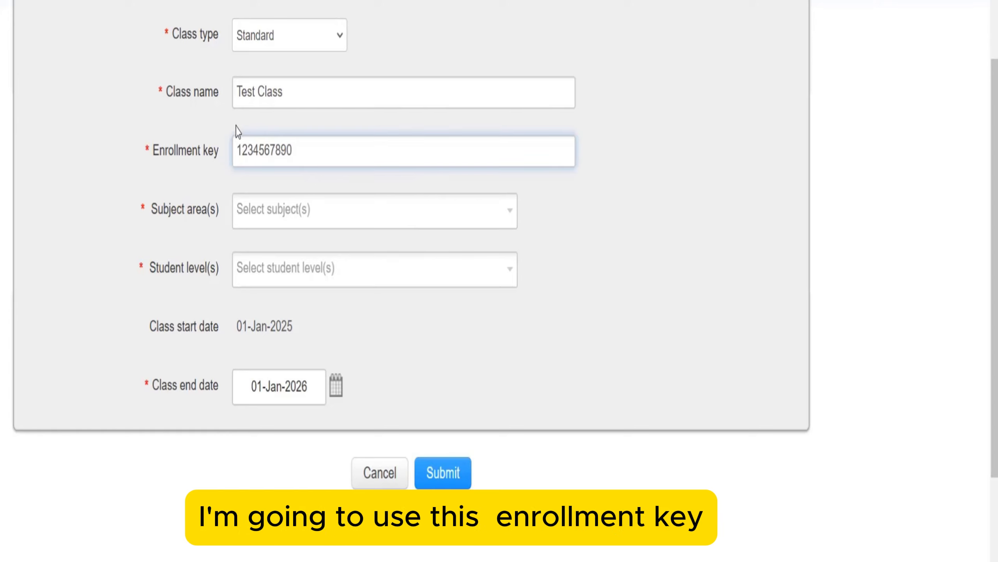
pyautogui.click(288, 212)
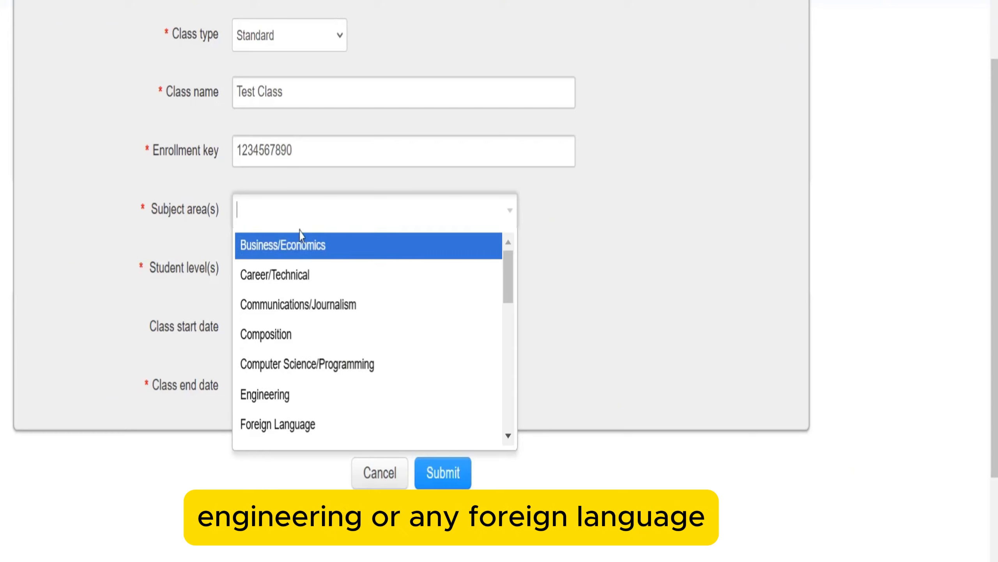
pyautogui.scroll(-5, 314, 330)
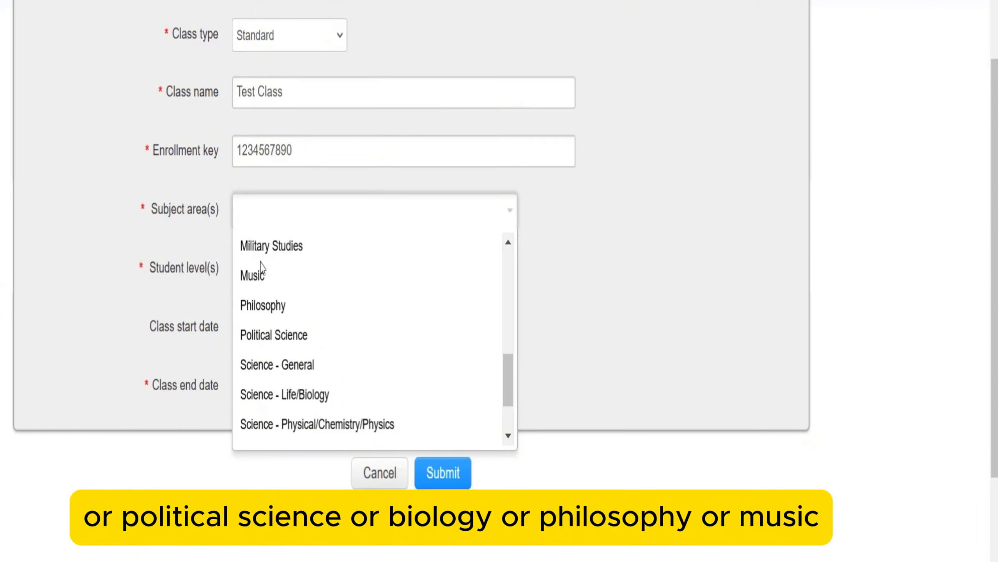
pyautogui.scroll(5, 275, 283)
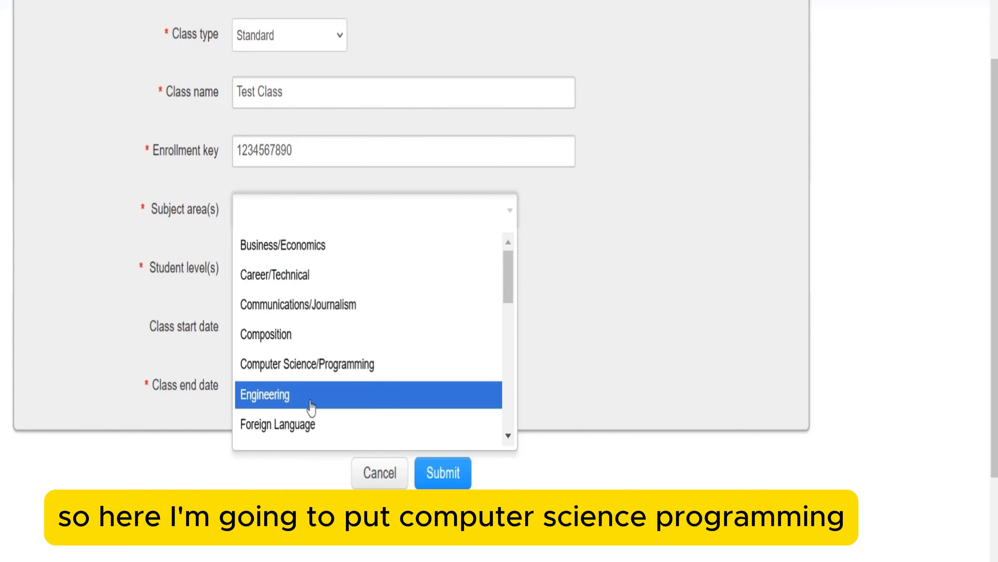
# - Choose Computer Science/Programming as subject and Undergraduate as the student level
pyautogui.click(271, 372)
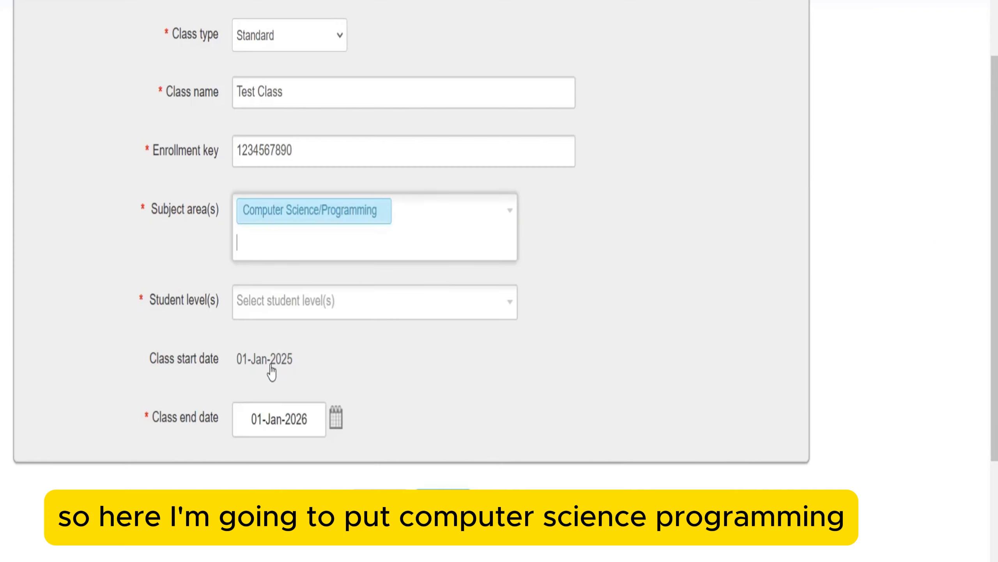
pyautogui.scroll(-4, 135, 255)
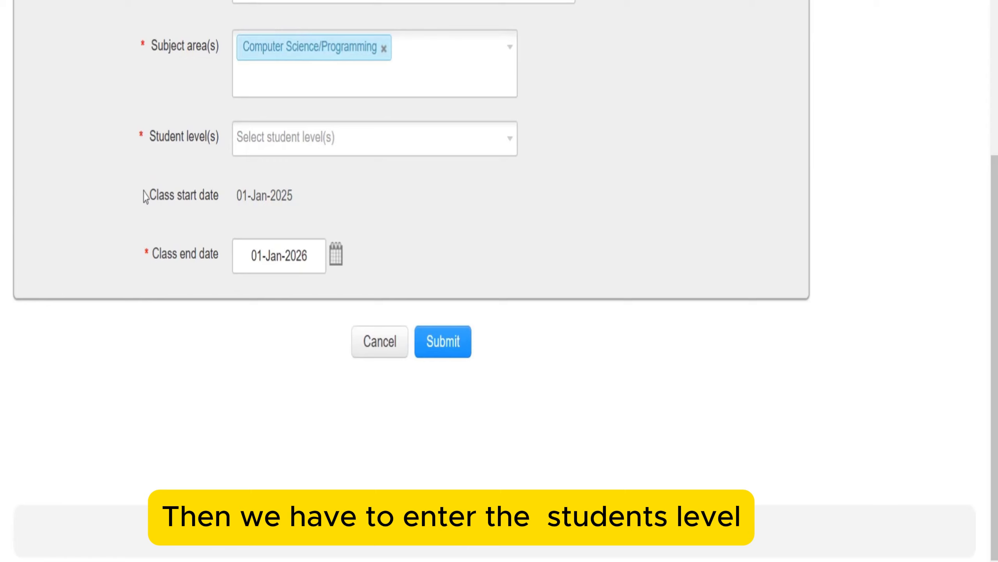
pyautogui.click(284, 147)
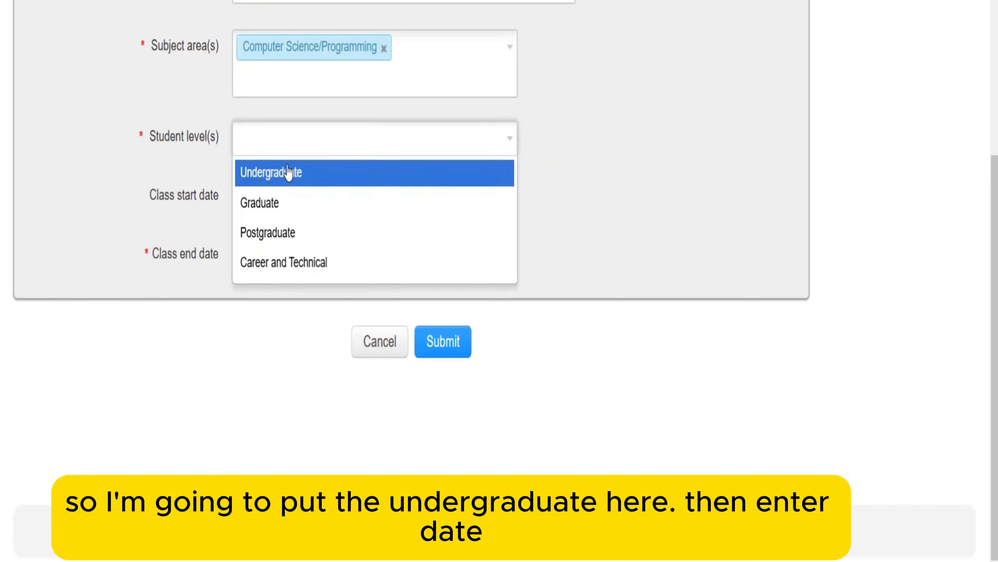
pyautogui.click(274, 178)
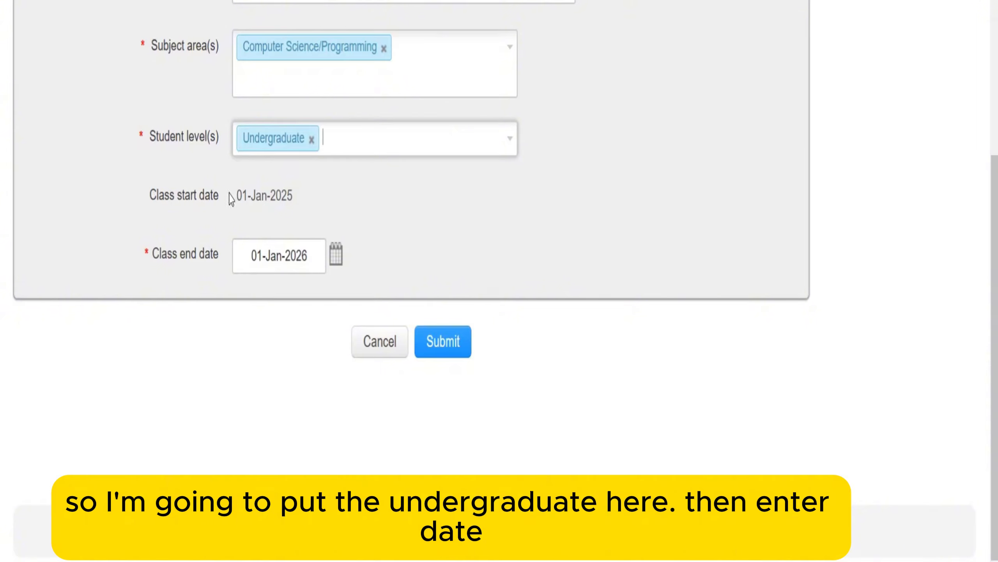
pyautogui.click(248, 192)
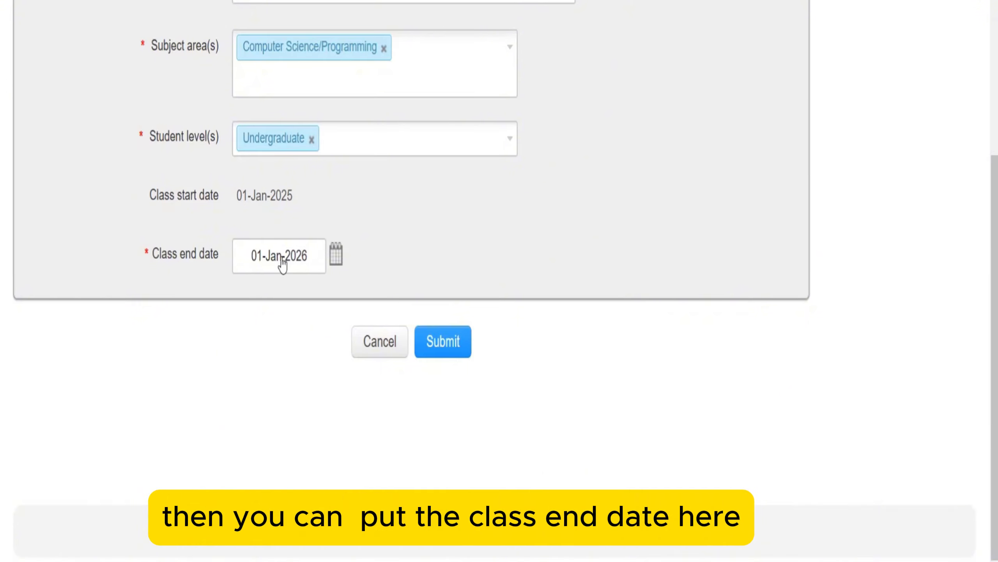
# - Set the class end date to 30-Jul-2025 in the calendar picker
pyautogui.click(336, 259)
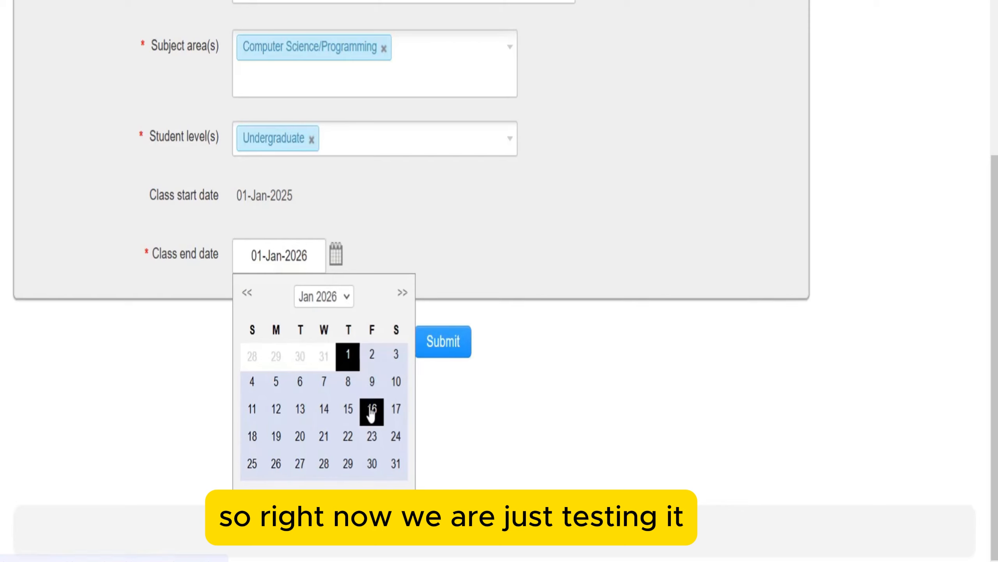
pyautogui.click(341, 299)
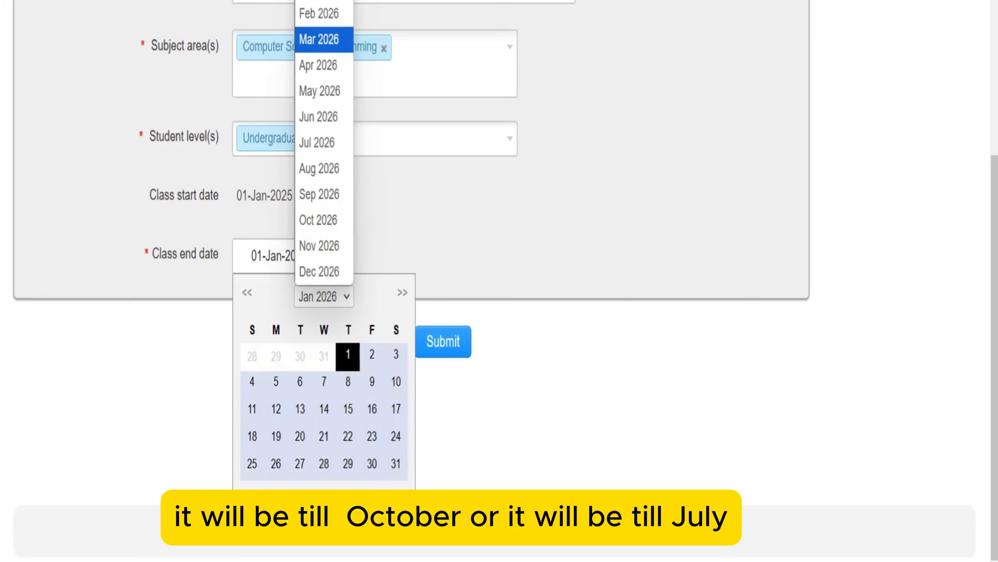
pyautogui.click(323, 1)
pyautogui.click(345, 294)
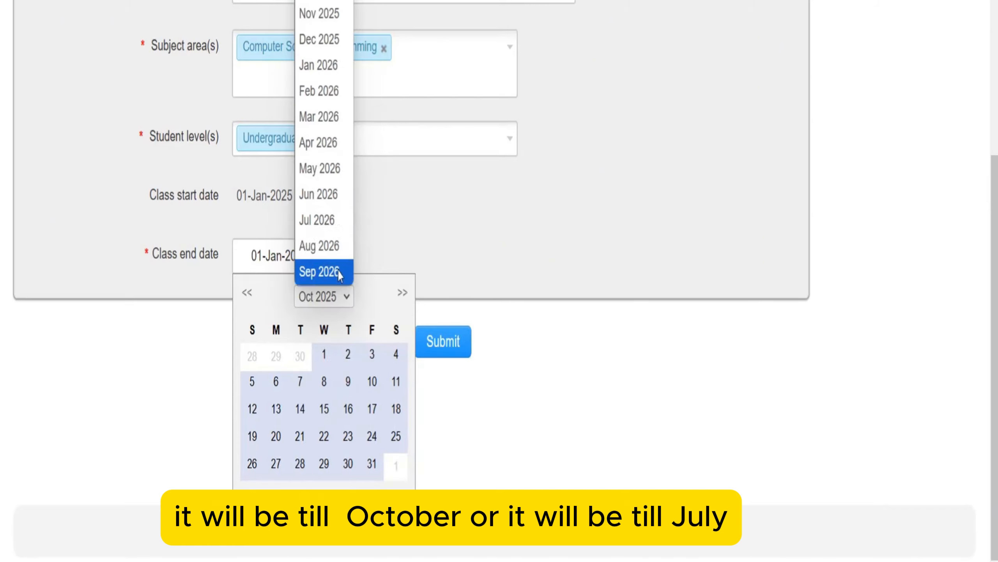
pyautogui.click(323, 1)
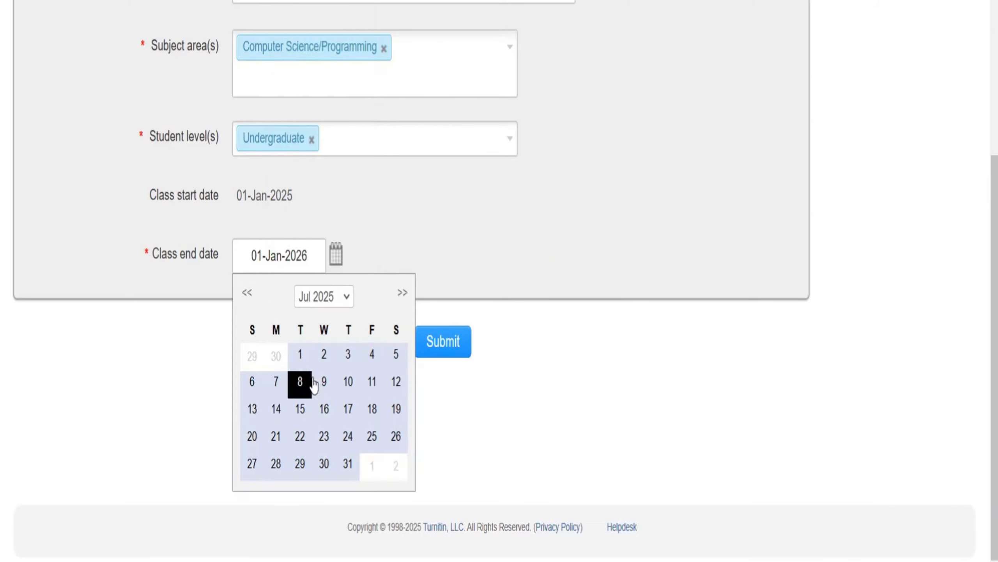
pyautogui.click(323, 473)
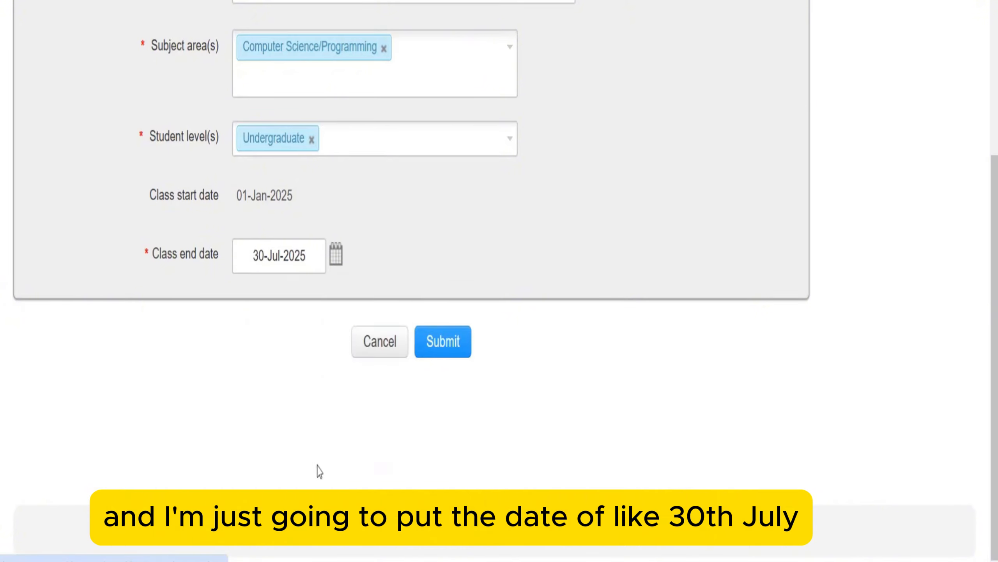
pyautogui.scroll(3, 383, 341)
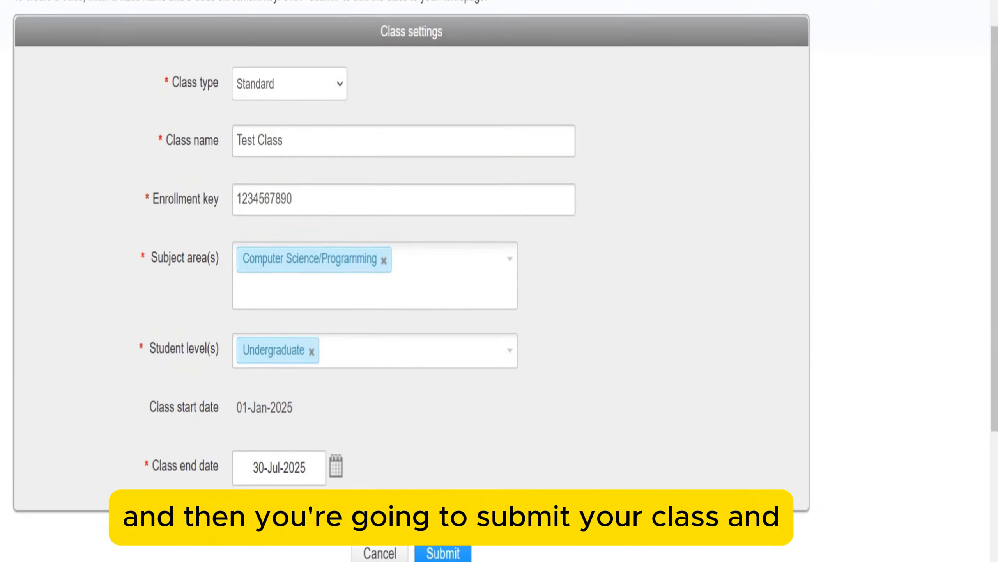
# - Review the Test Class name and enrollment key, then submit the new class form
pyautogui.scroll(-5, 381, 331)
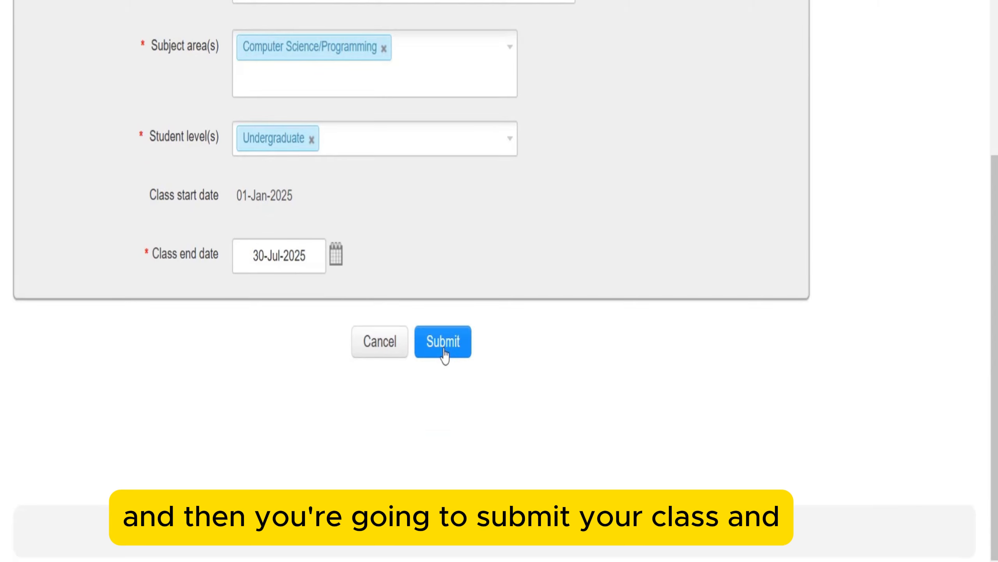
pyautogui.scroll(5, 444, 354)
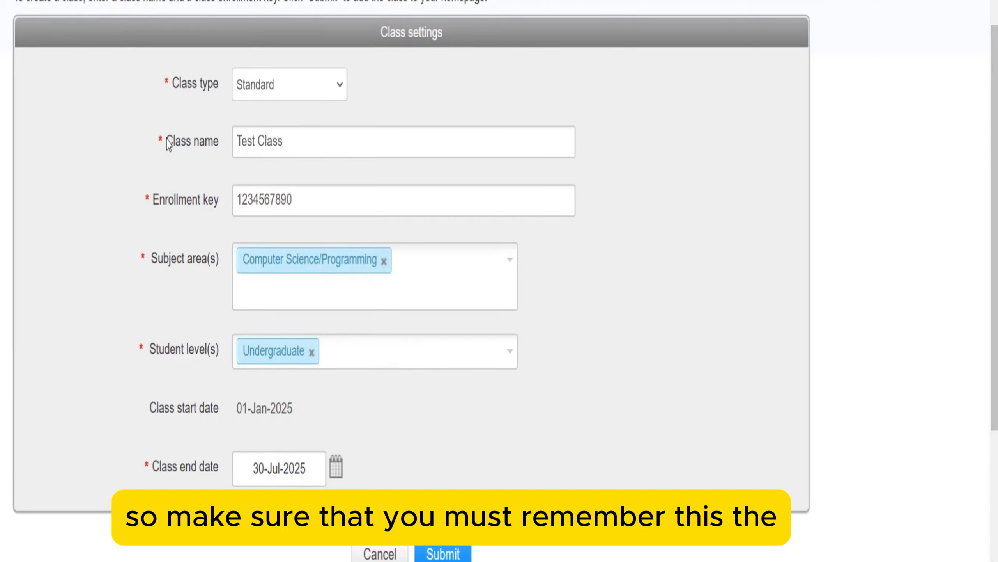
pyautogui.moveTo(285, 140); pyautogui.dragTo(204, 146)
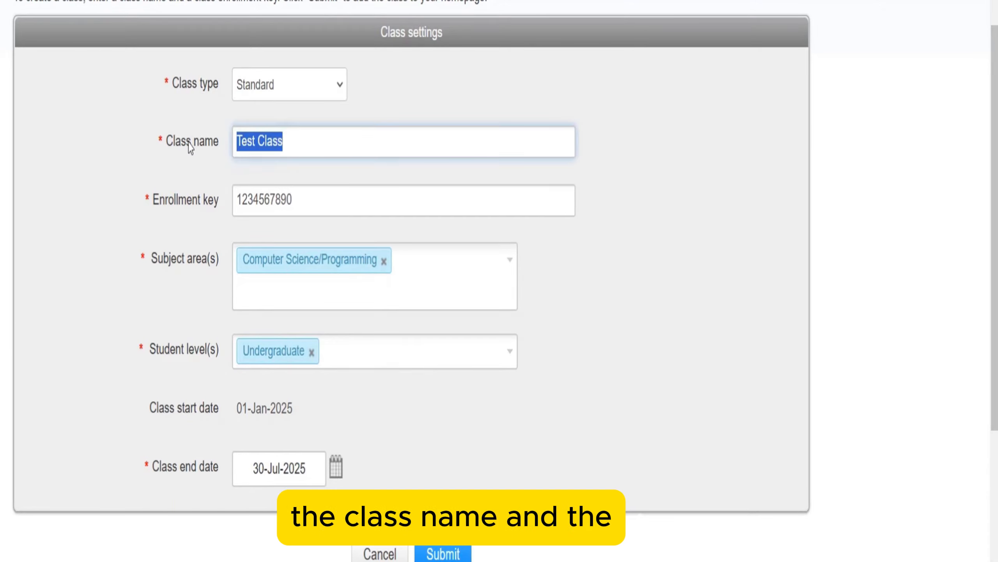
pyautogui.moveTo(315, 209); pyautogui.dragTo(232, 209)
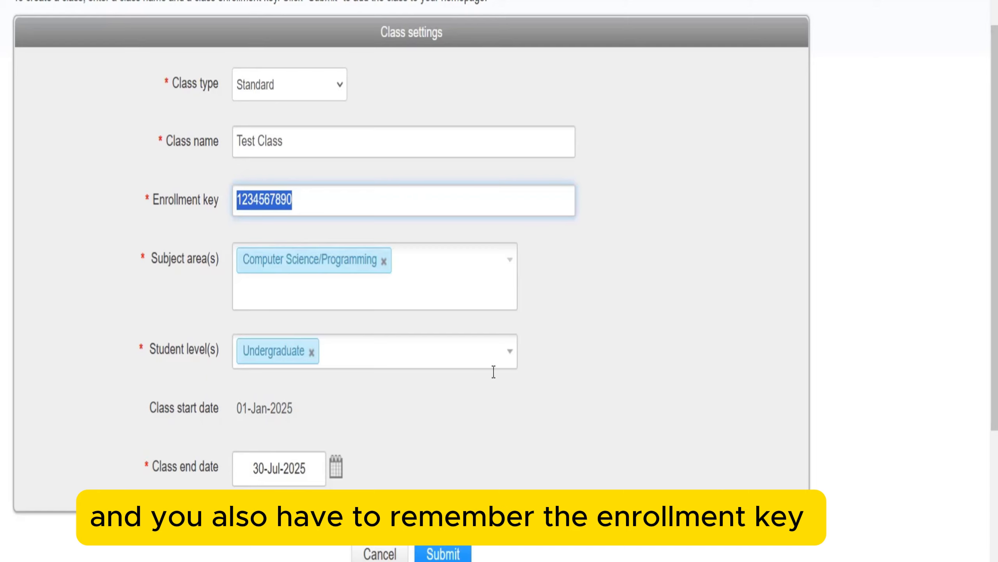
pyautogui.click(453, 552)
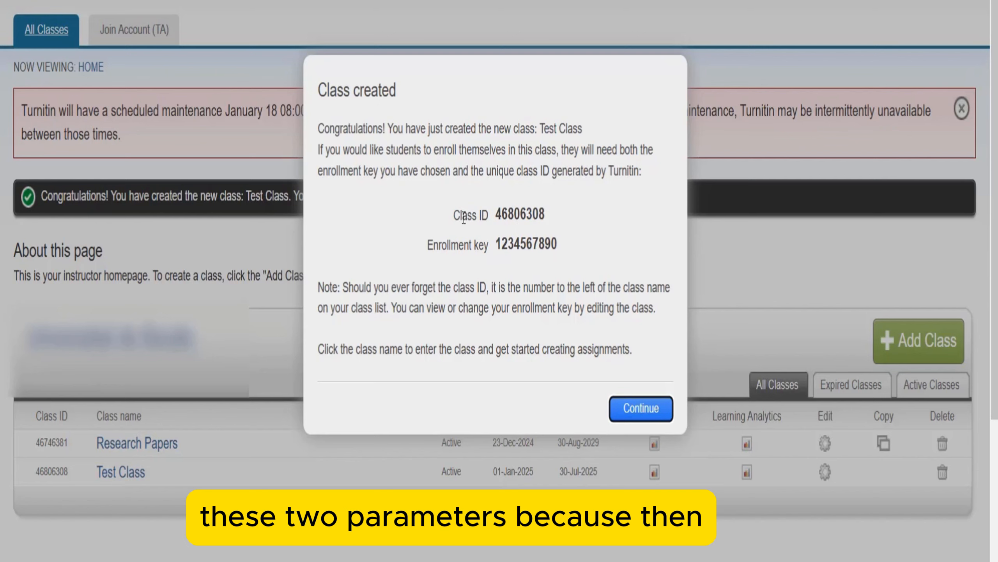
# - Select the full class ID number in the Class created confirmation
pyautogui.moveTo(456, 215); pyautogui.dragTo(562, 244)
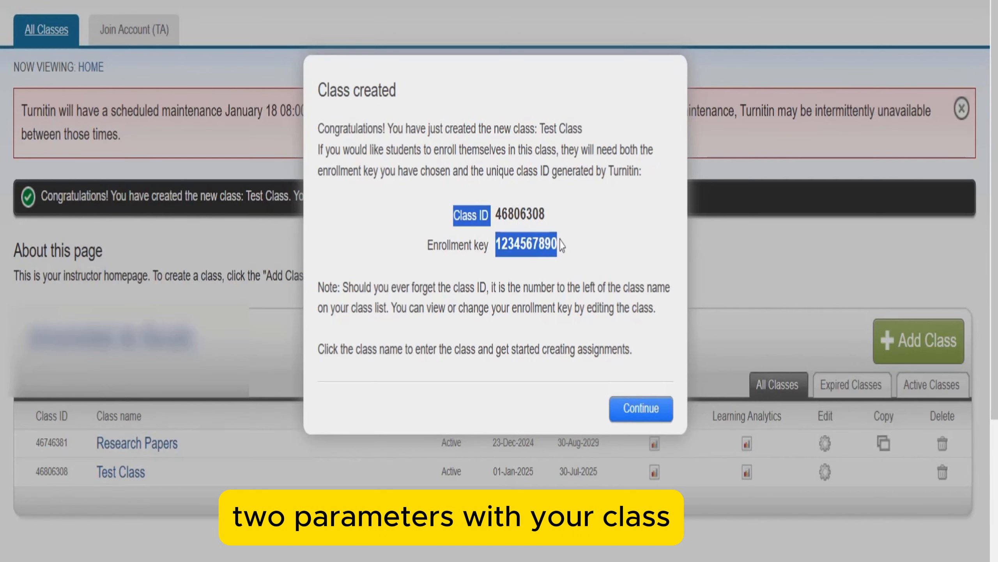
pyautogui.click(550, 226)
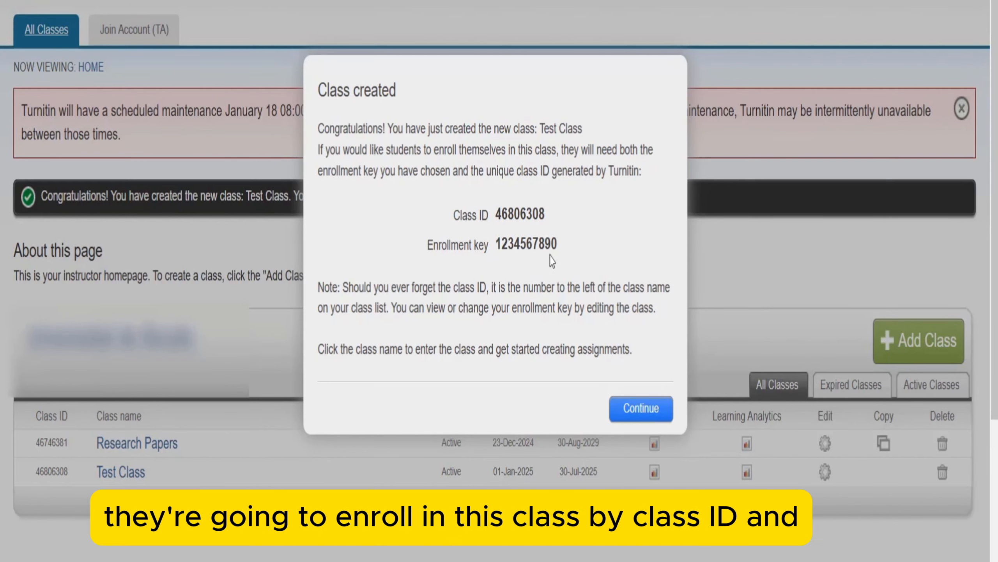
pyautogui.moveTo(455, 215); pyautogui.dragTo(559, 246)
pyautogui.click(459, 216)
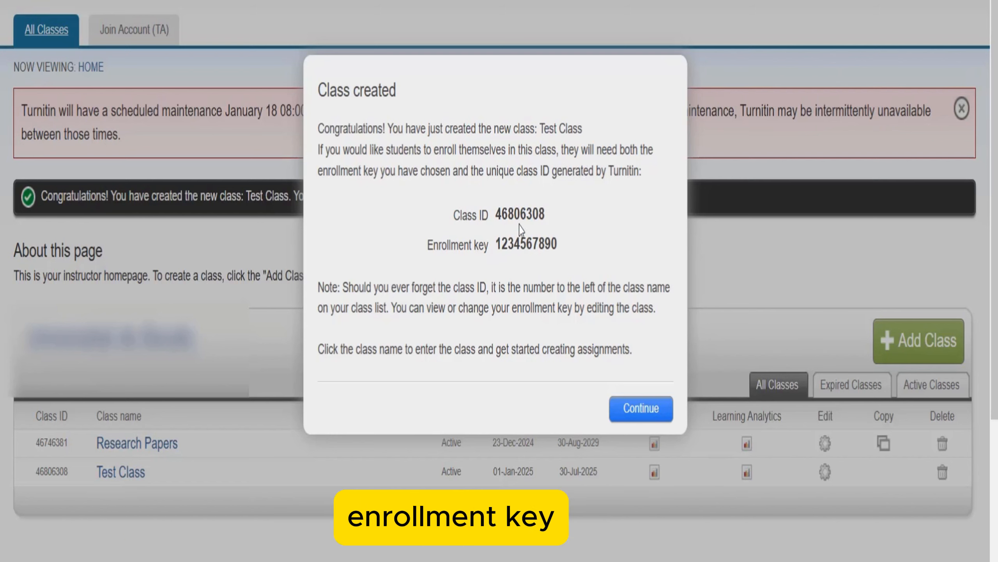
pyautogui.moveTo(457, 215); pyautogui.dragTo(486, 214)
pyautogui.tripleClick(485, 214)
pyautogui.moveTo(550, 223); pyautogui.dragTo(498, 212)
pyautogui.hotkey('ctrl', 'c')
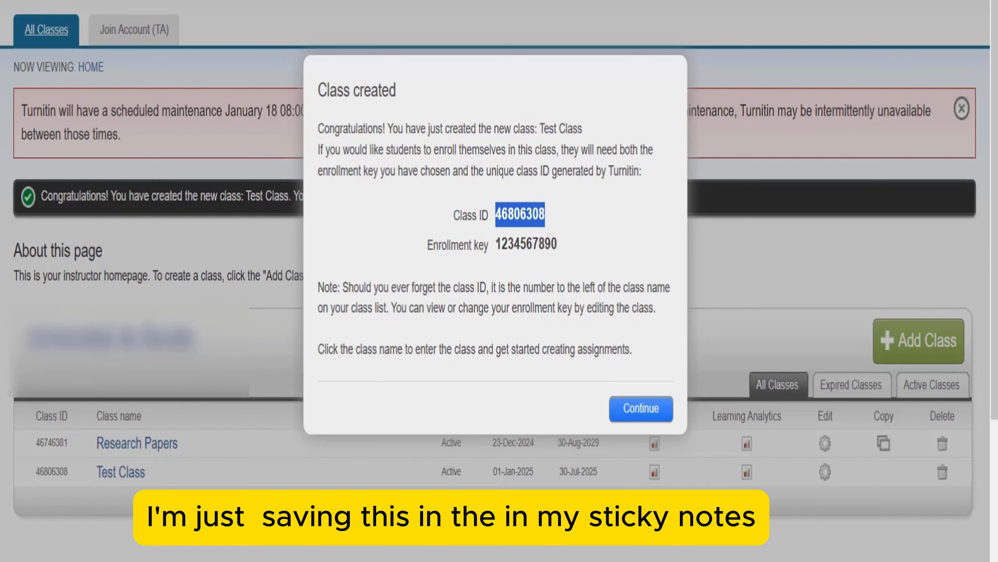
# - Open Sticky Notes, start a new note and paste the class ID into it
pyautogui.press('super')
pyautogui.write('st')
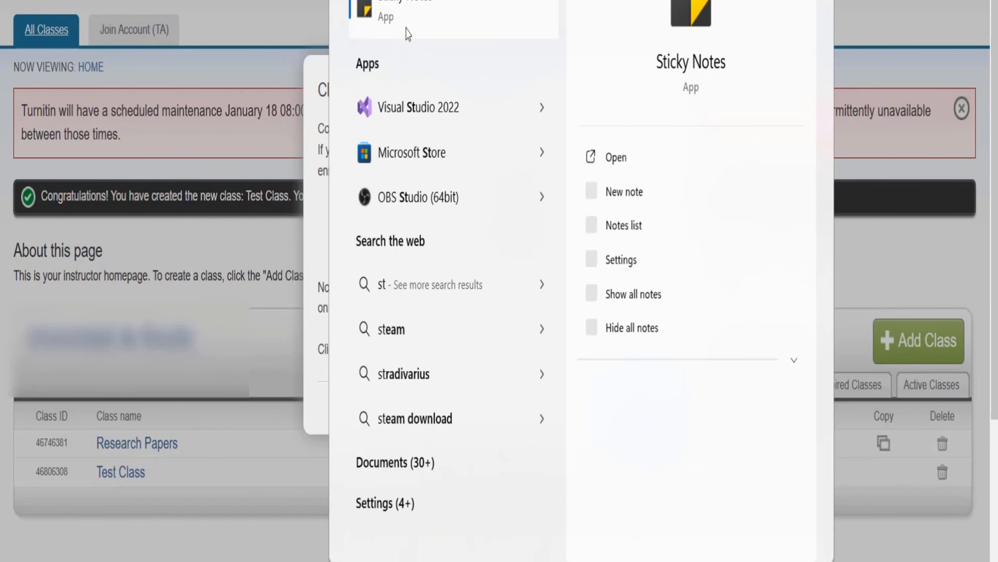
pyautogui.click(397, 15)
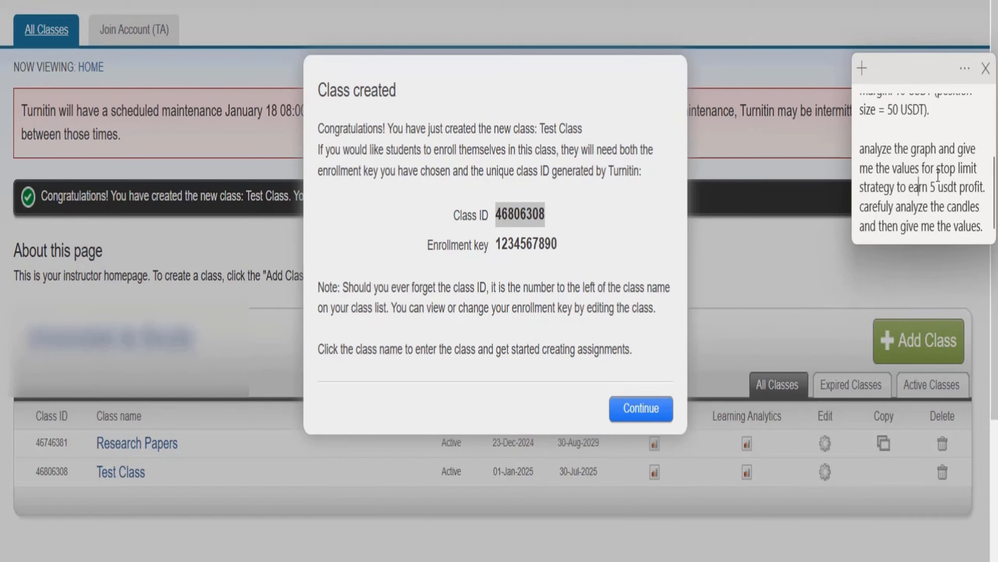
pyautogui.scroll(3, 941, 157)
pyautogui.click(862, 68)
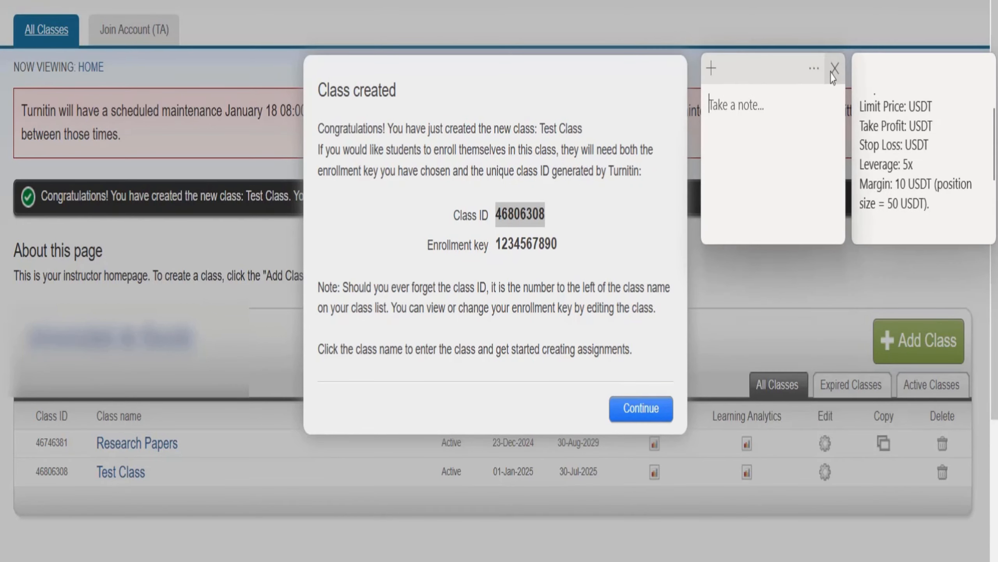
pyautogui.moveTo(776, 77); pyautogui.dragTo(908, 80)
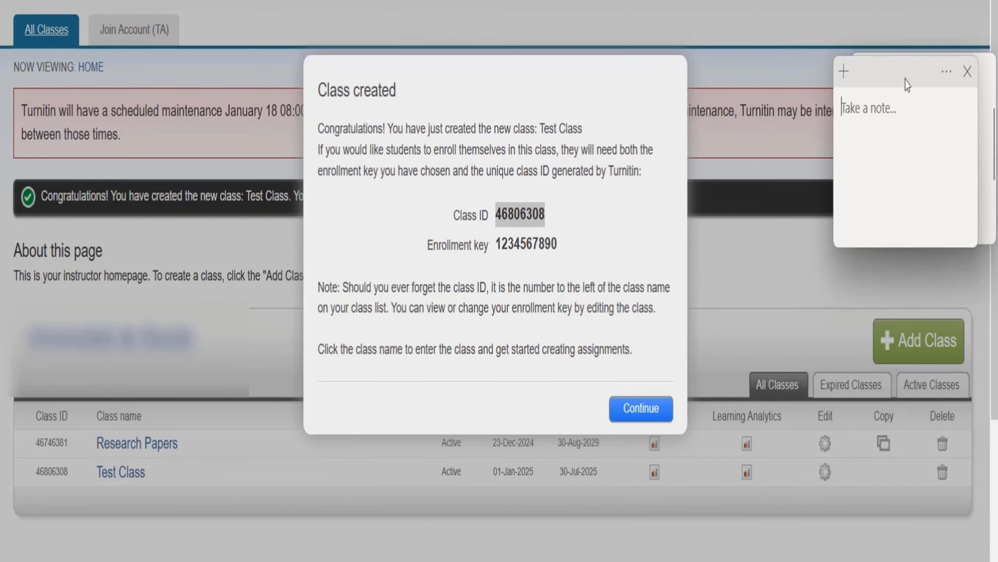
pyautogui.hotkey('ctrl', 'v')
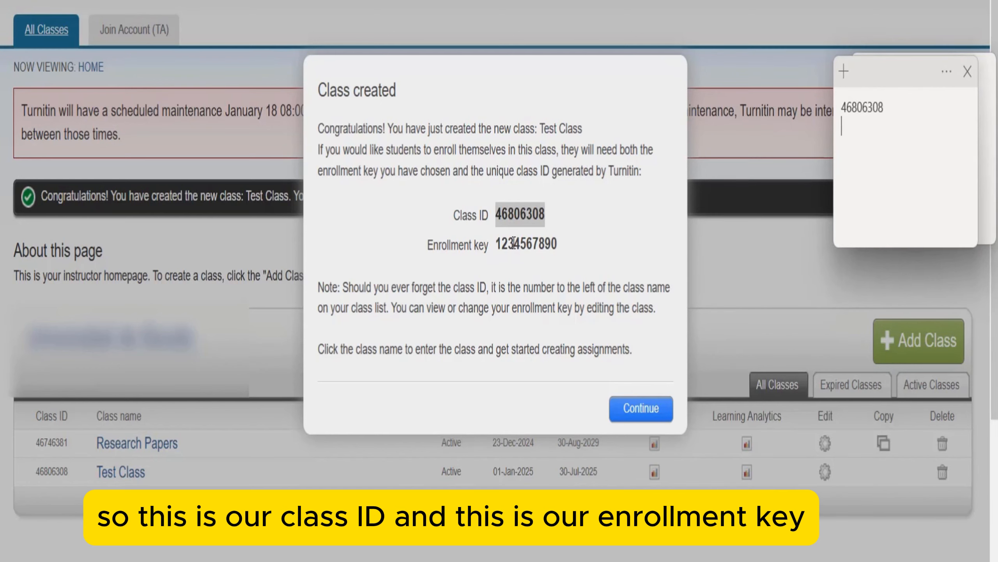
# - Copy the enrollment key and paste it on a new line below the class ID
pyautogui.doubleClick(511, 245)
pyautogui.hotkey('ctrl', 'c')
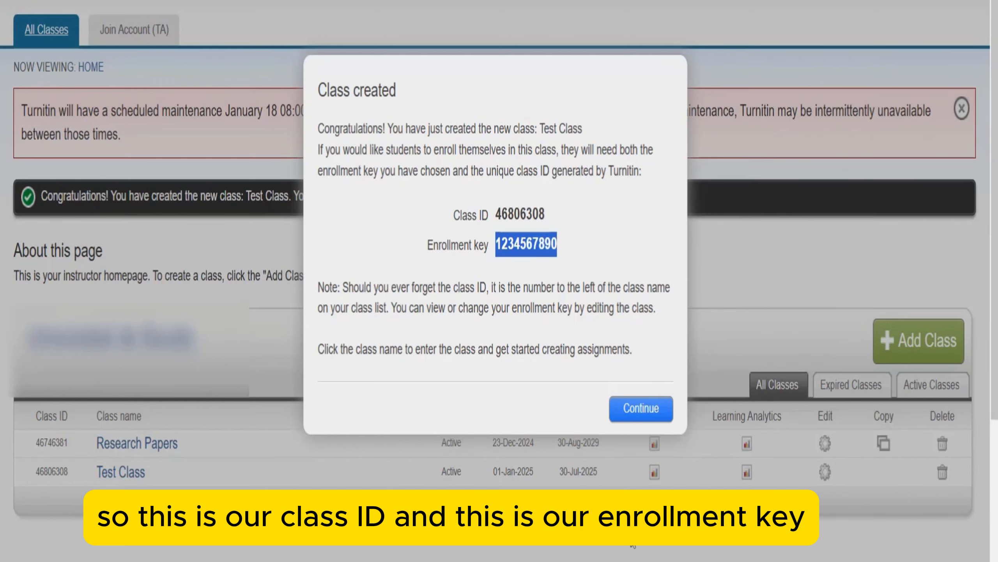
pyautogui.moveTo(602, 561)
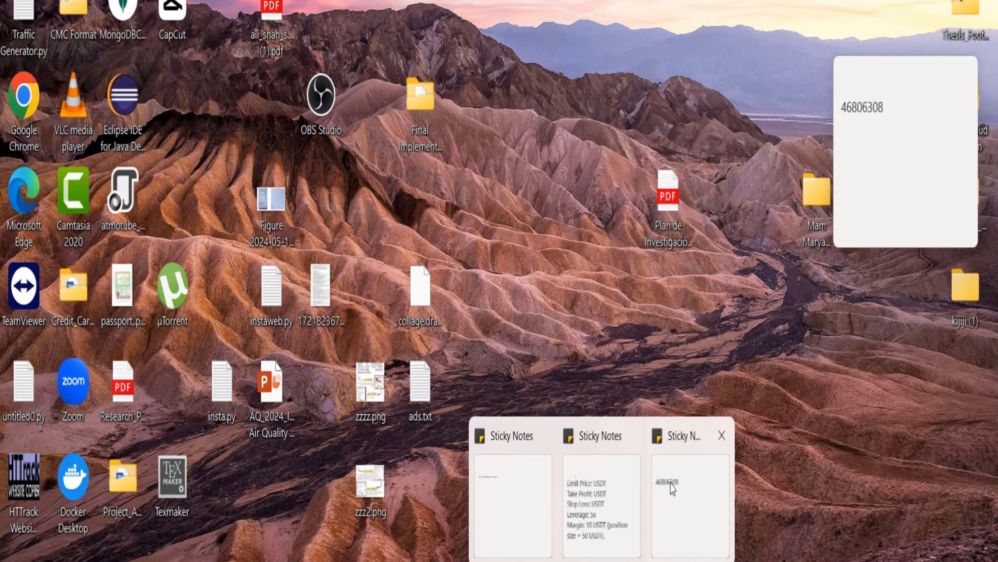
pyautogui.click(670, 487)
pyautogui.press('Return')
pyautogui.hotkey('ctrl', 'v')
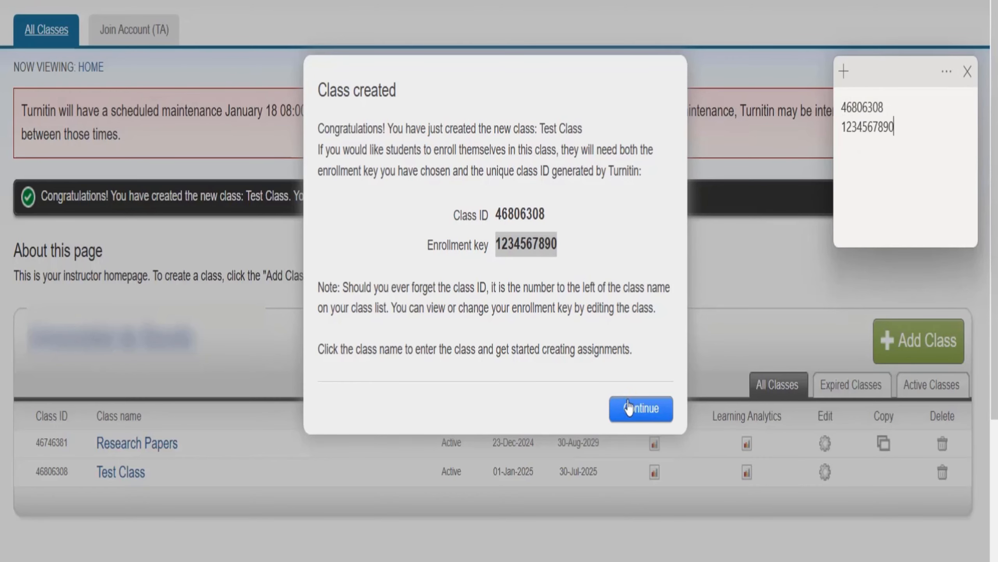
# - Dismiss the Class created confirmation and go to Test Class from the homepage list
pyautogui.click(644, 409)
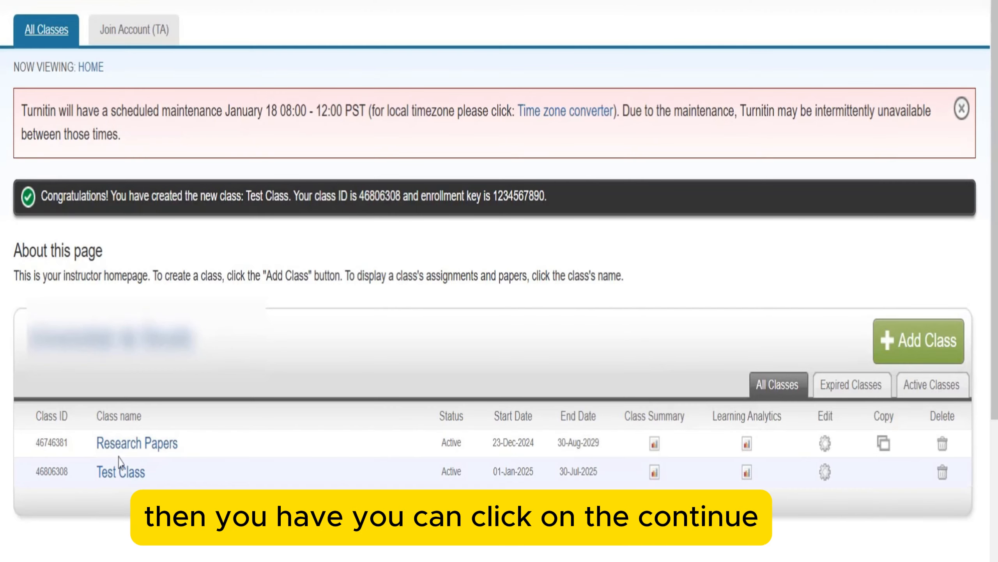
pyautogui.scroll(-3, 321, 334)
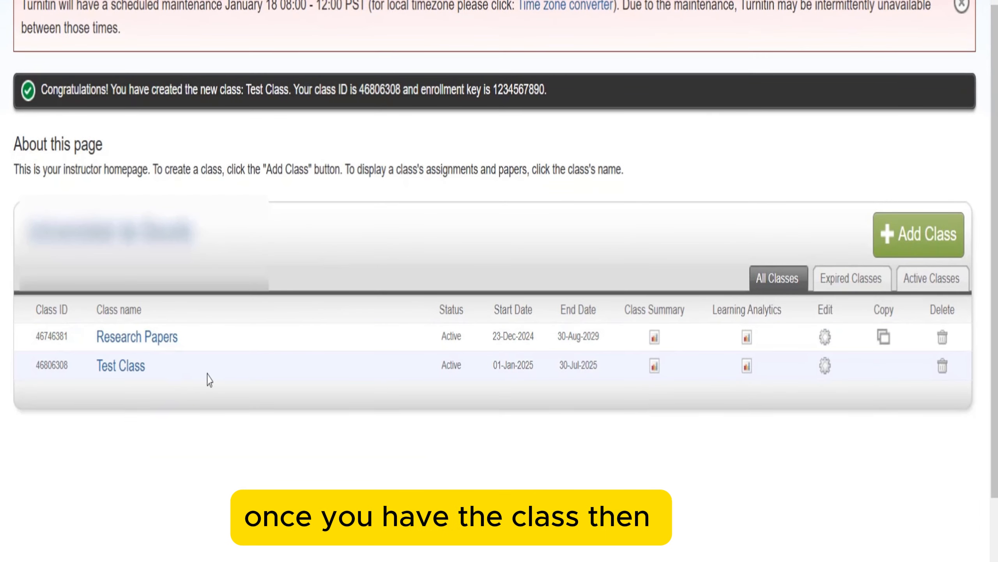
pyautogui.scroll(3, 189, 401)
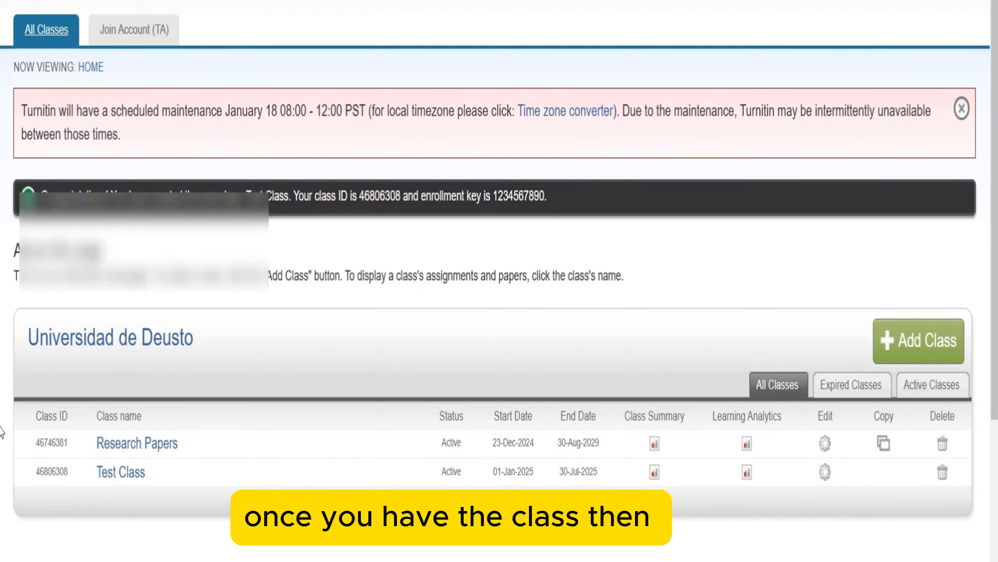
pyautogui.click(113, 476)
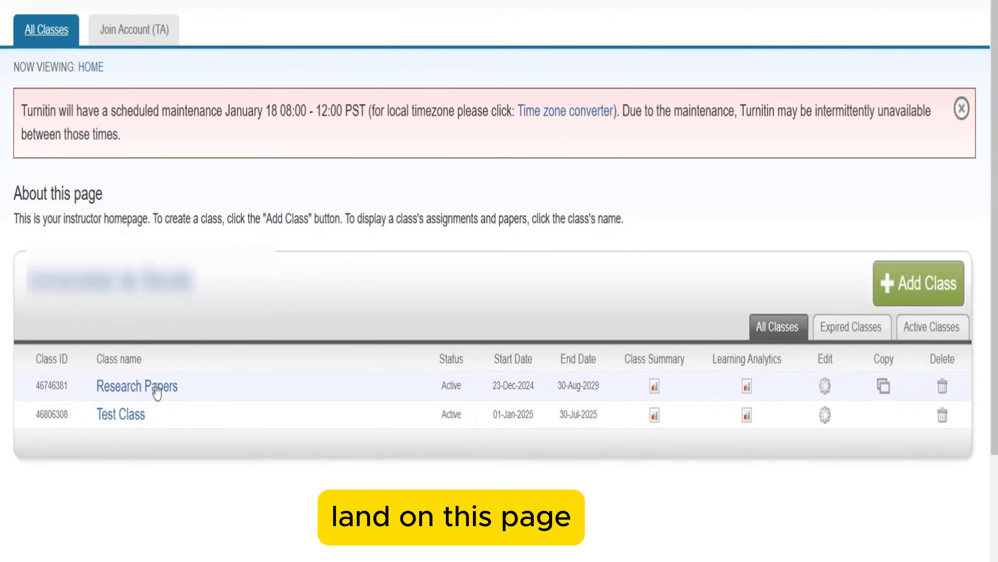
# - Open the Test Class homepage and begin adding a new assignment
pyautogui.click(109, 420)
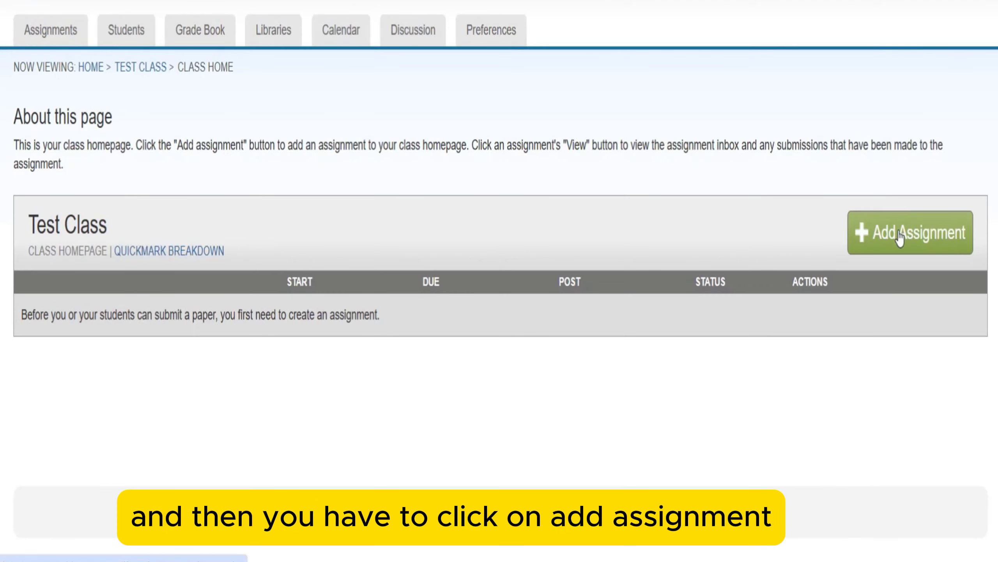
pyautogui.click(889, 243)
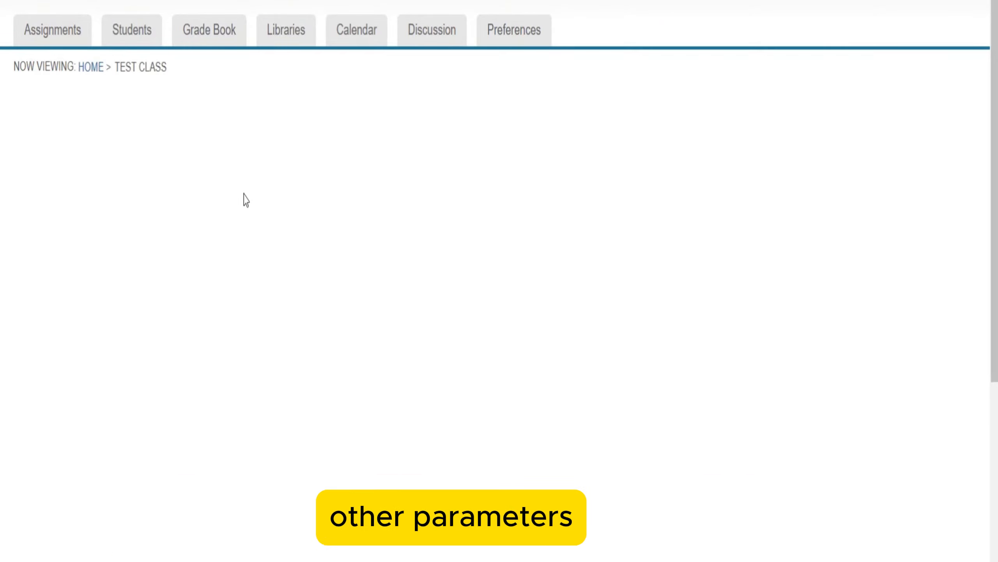
# - Title the assignment 'Test Assignment No 1' and move on to the Instructions box
pyautogui.scroll(-5, 241, 198)
pyautogui.scroll(5, 238, 200)
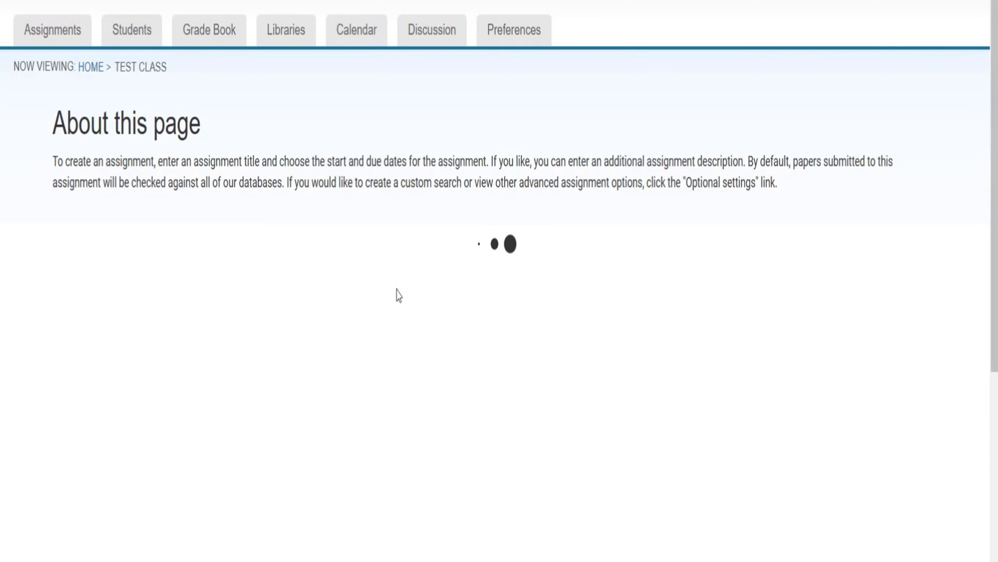
pyautogui.scroll(-3, 111, 196)
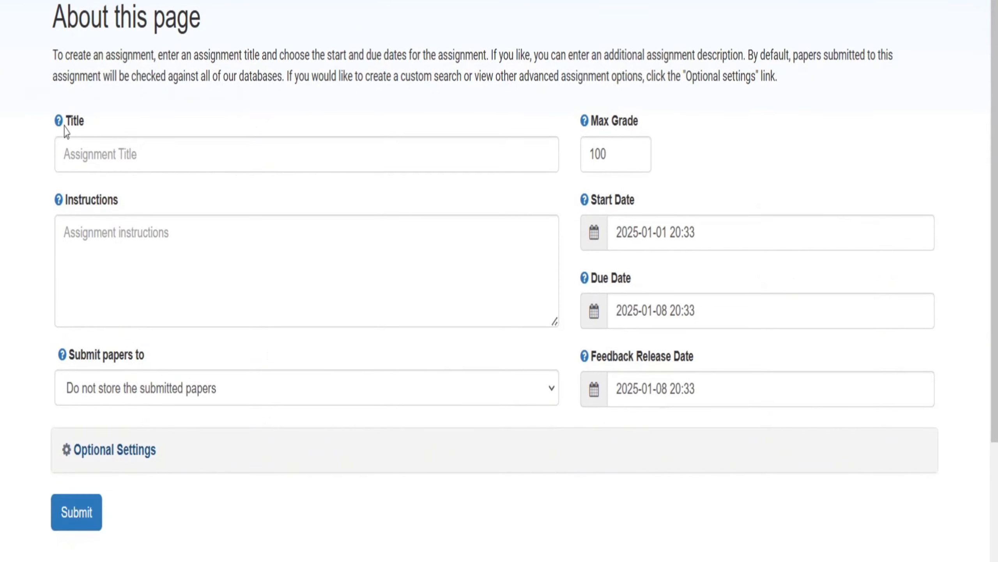
pyautogui.click(86, 159)
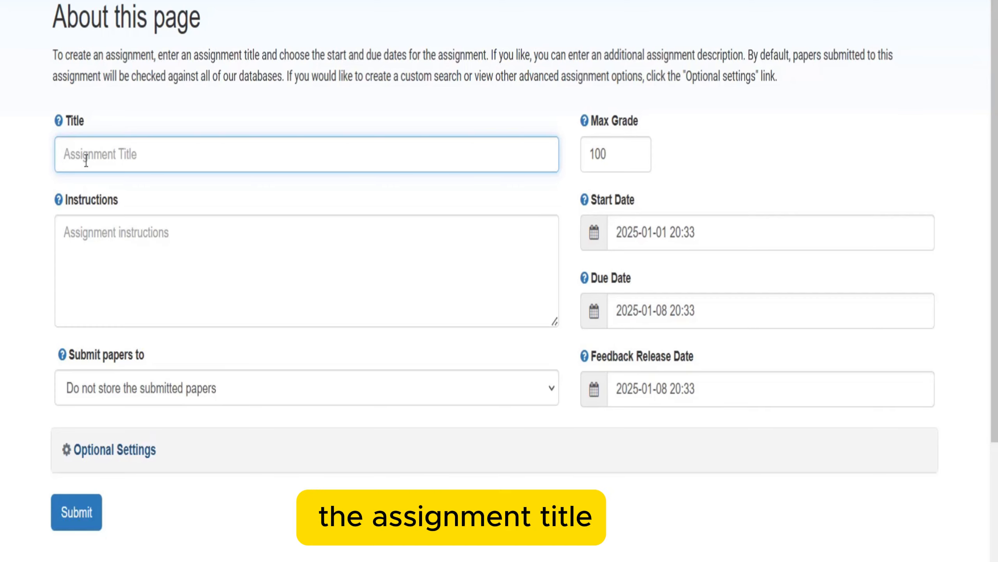
pyautogui.write('Test Ass')
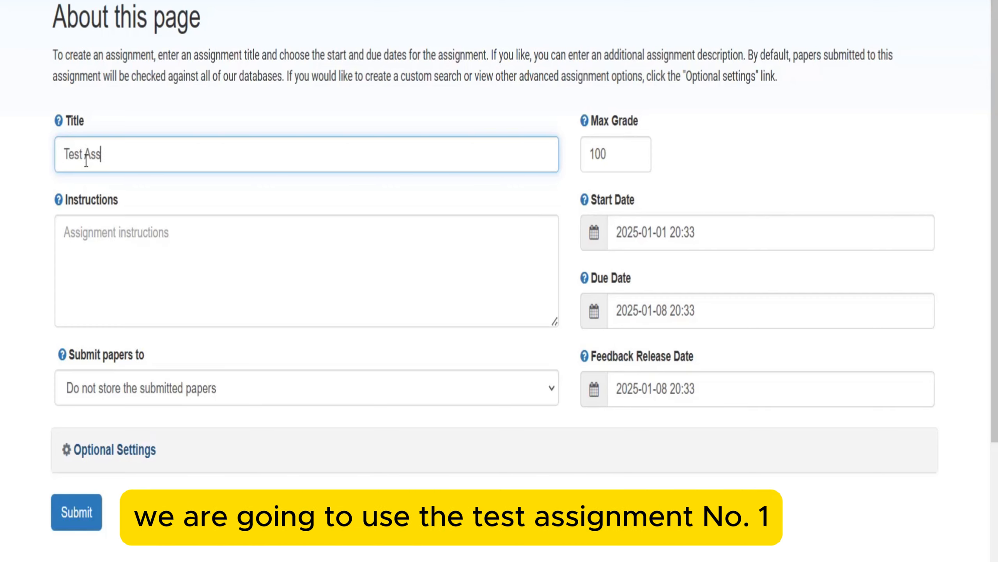
pyautogui.write('ignment N')
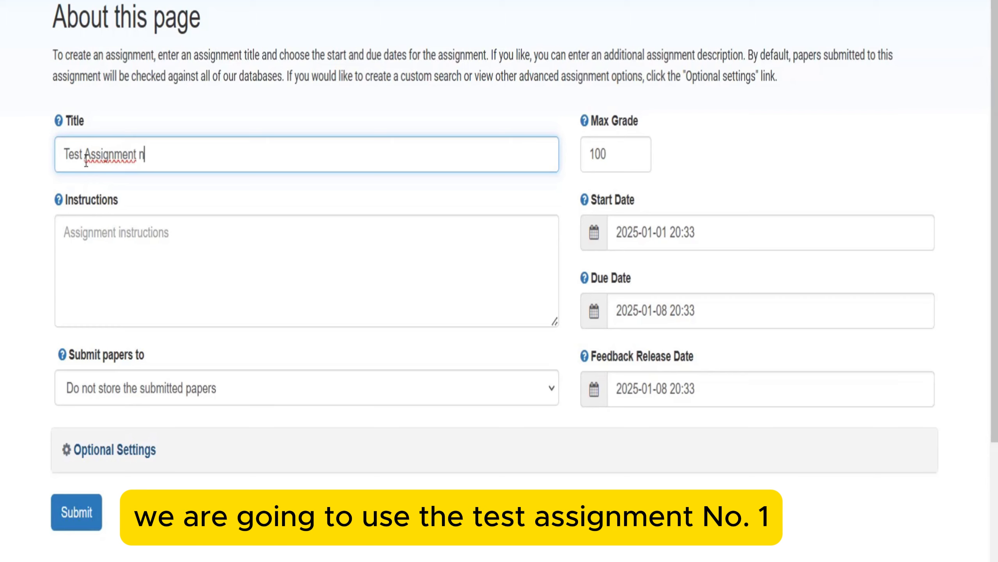
pyautogui.write('o 1')
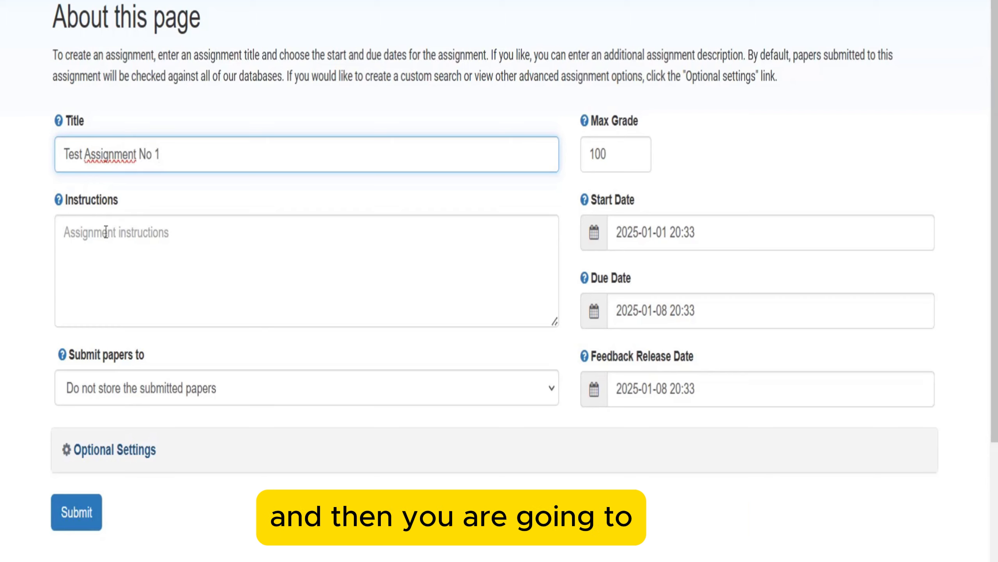
pyautogui.click(106, 232)
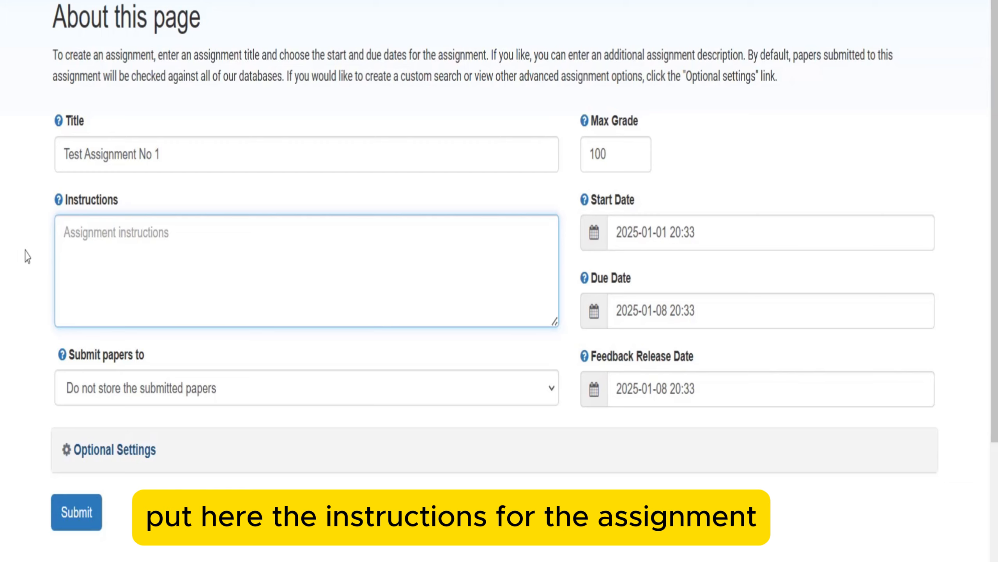
pyautogui.scroll(-3, 24, 251)
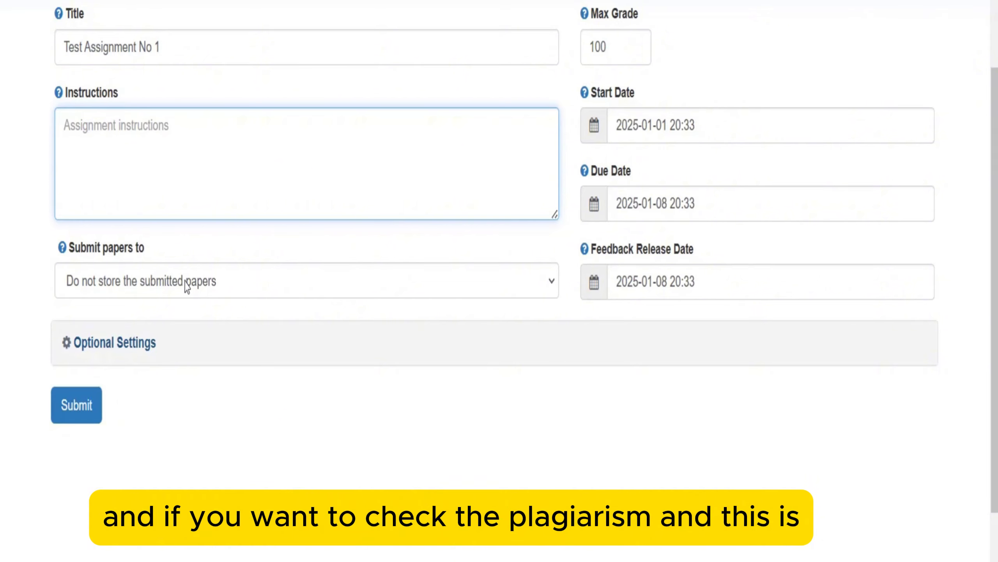
pyautogui.click(136, 282)
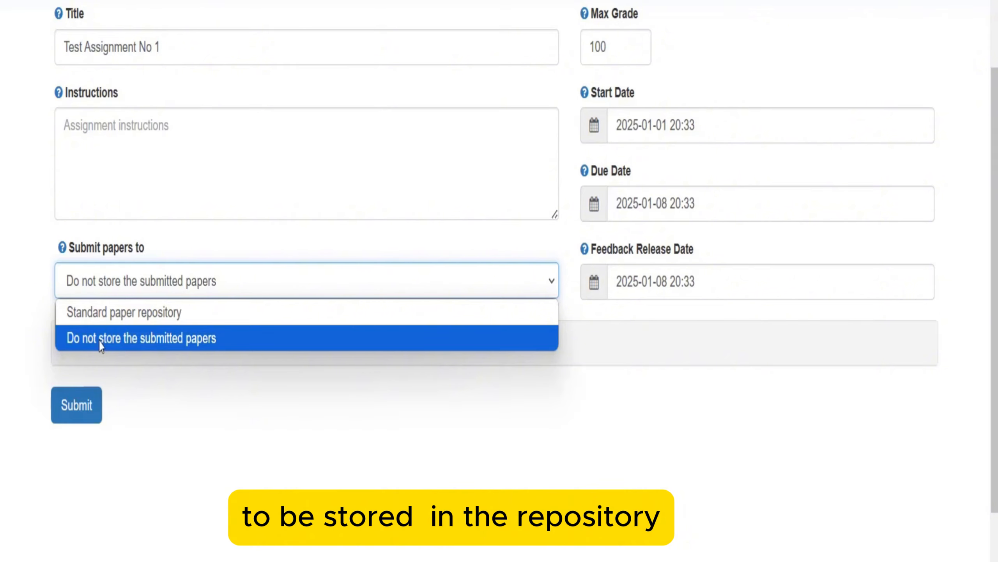
pyautogui.click(95, 339)
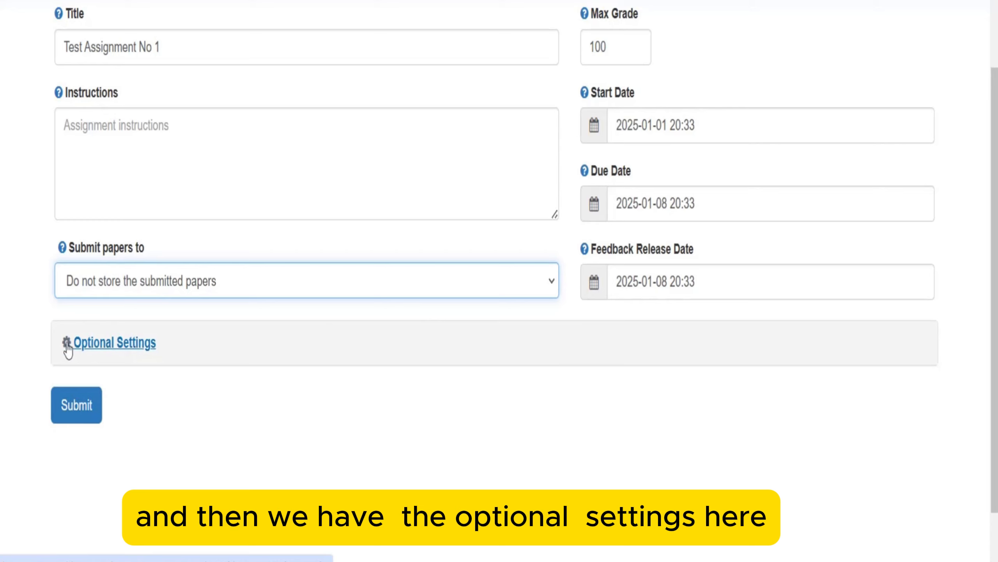
# - Expand Optional Settings and review the Similarity Report generation choices
pyautogui.scroll(-2, 110, 277)
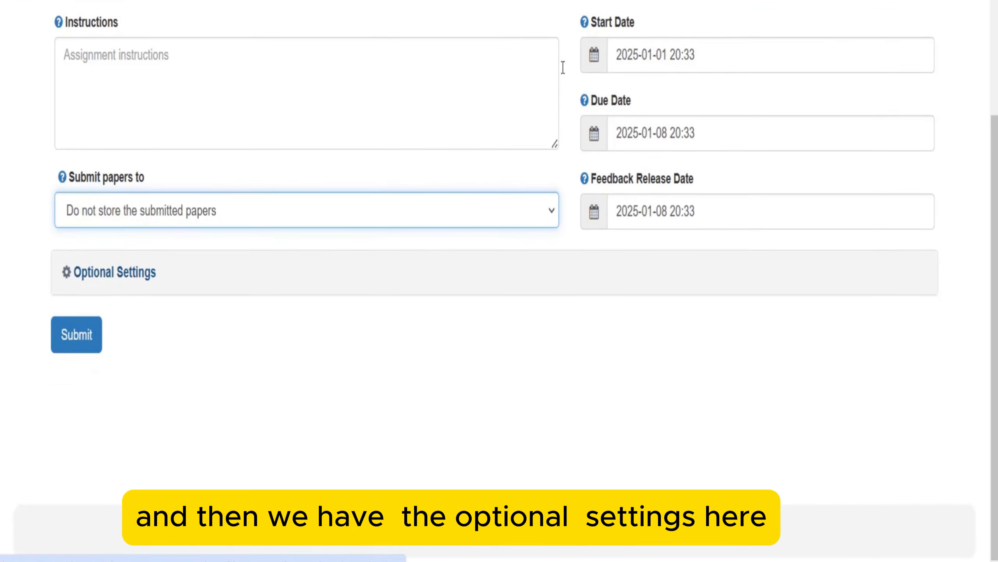
pyautogui.click(149, 274)
pyautogui.scroll(-1, 187, 337)
pyautogui.scroll(-5, 187, 336)
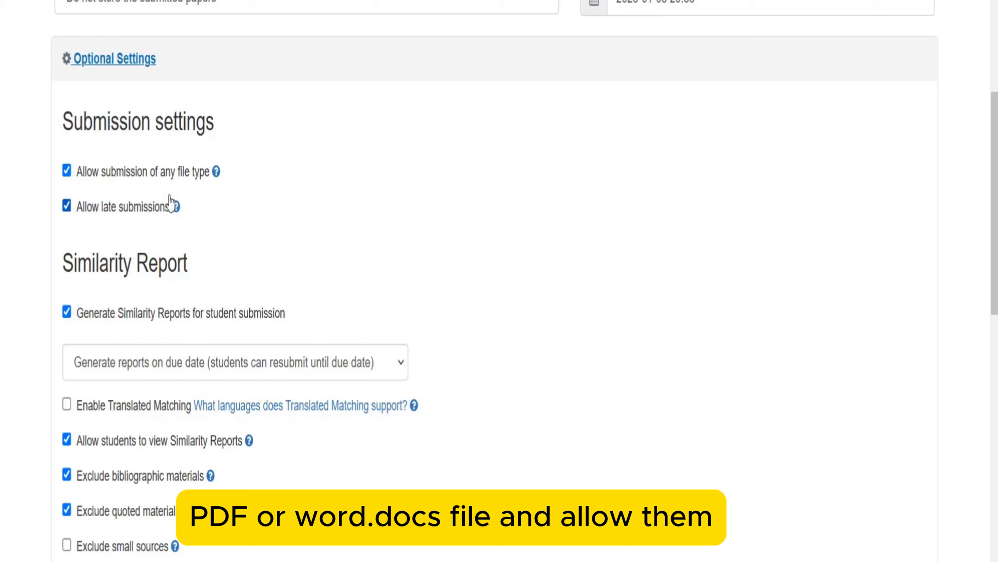
pyautogui.moveTo(177, 215)
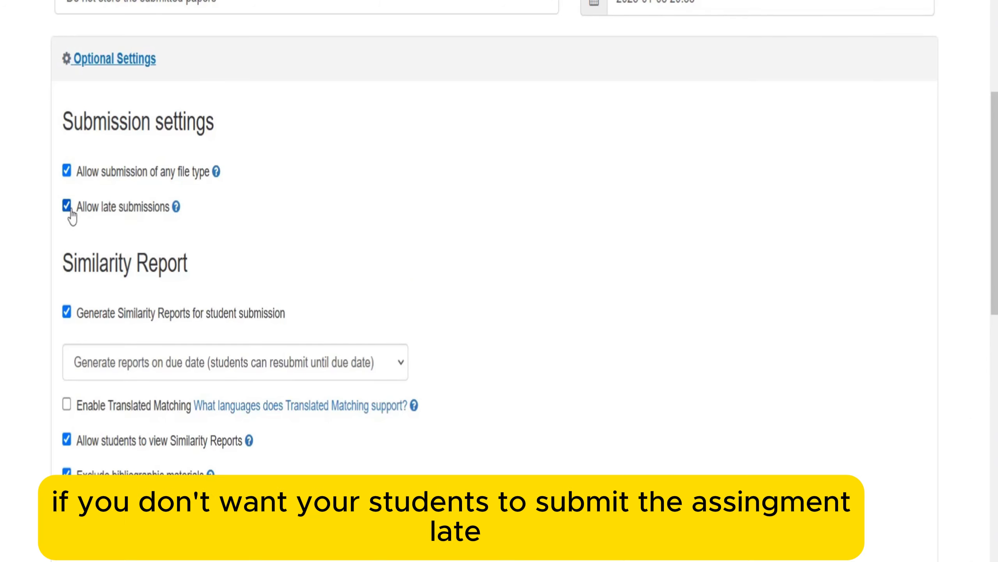
pyautogui.scroll(-3, 25, 262)
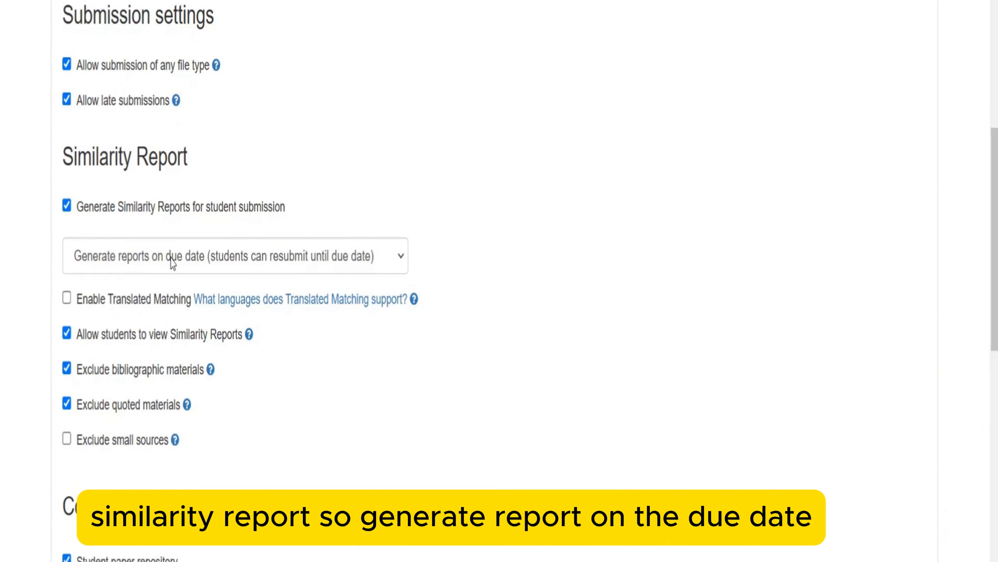
pyautogui.click(200, 264)
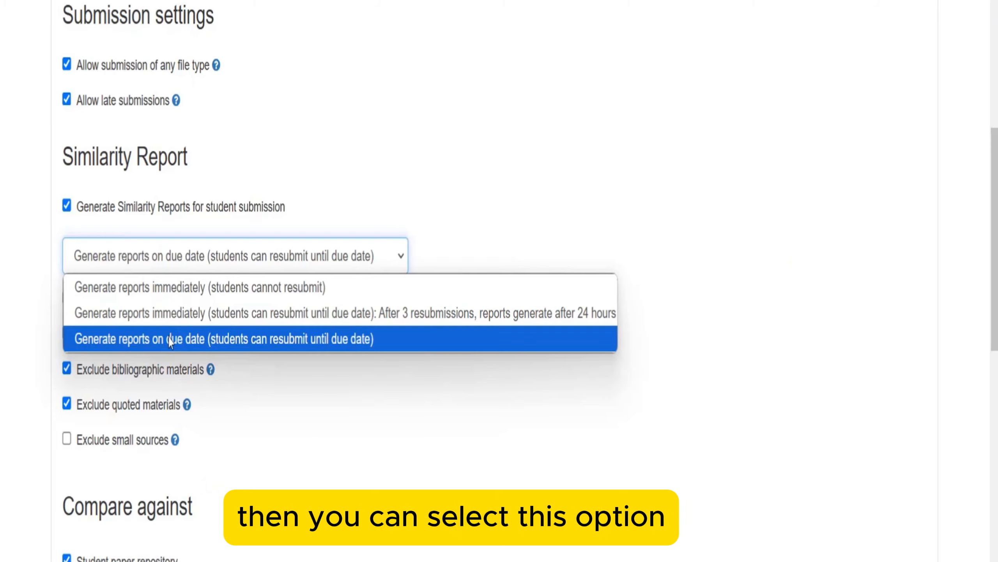
# - Switch Similarity Report generation from due date to immediately, keeping resubmission until the due date
pyautogui.click(14, 340)
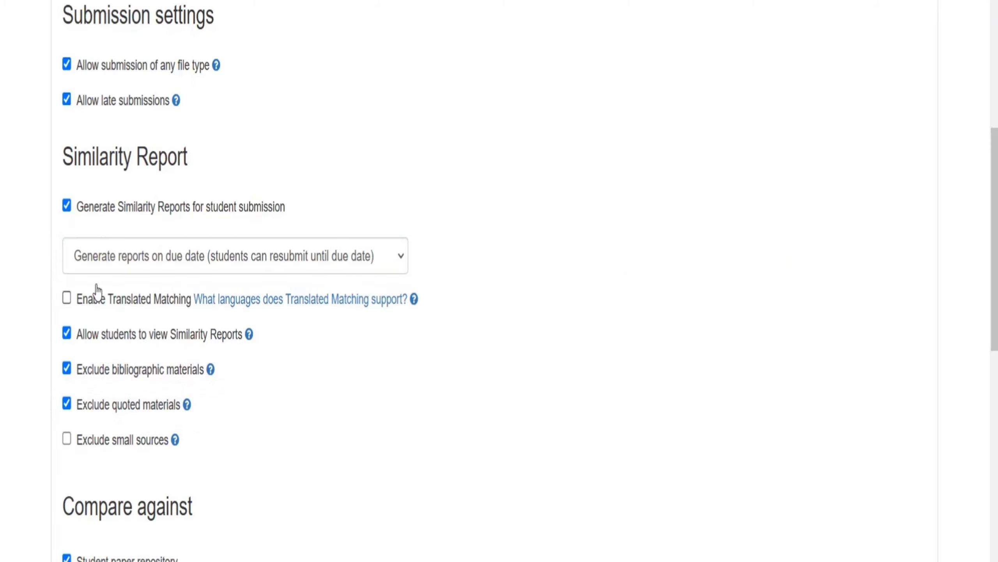
pyautogui.scroll(-3, 58, 224)
pyautogui.click(106, 149)
pyautogui.click(89, 205)
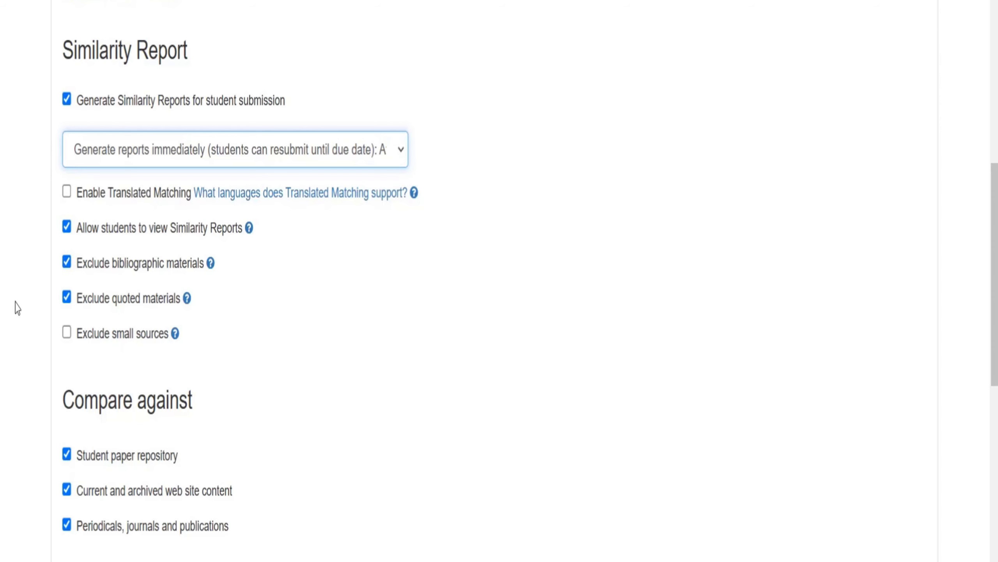
pyautogui.scroll(-5, 23, 275)
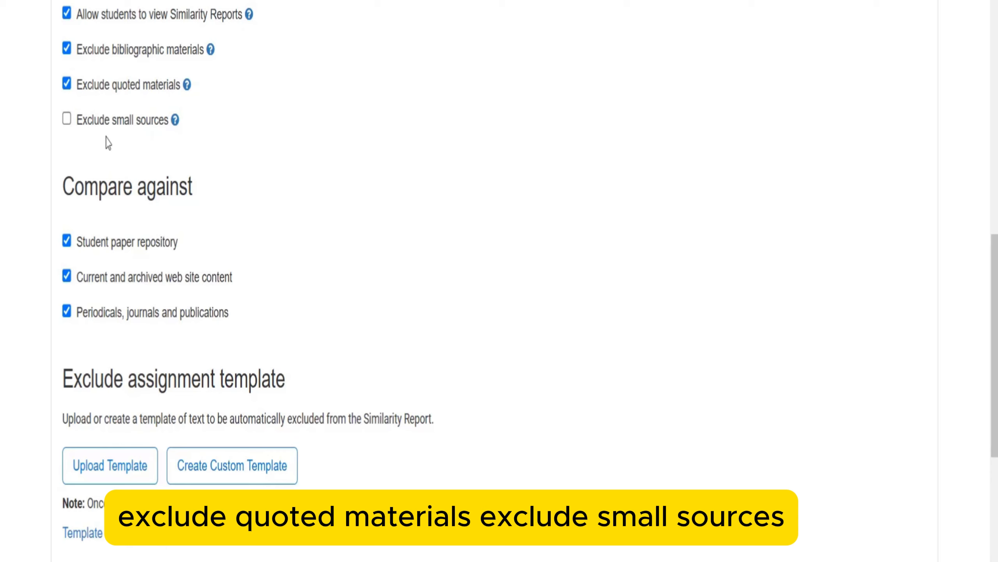
pyautogui.scroll(-3, 27, 240)
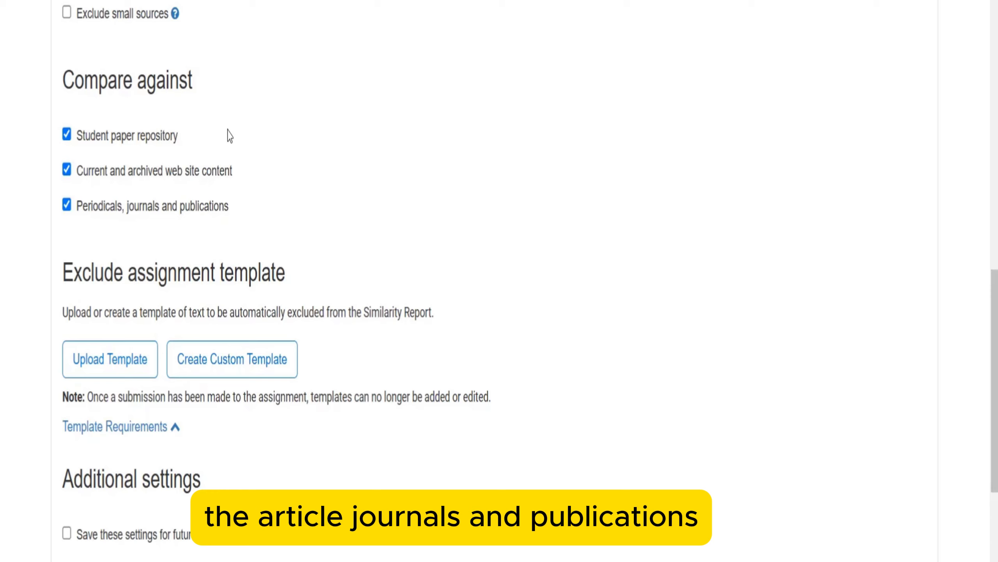
pyautogui.scroll(1, 381, 193)
pyautogui.scroll(15, 385, 193)
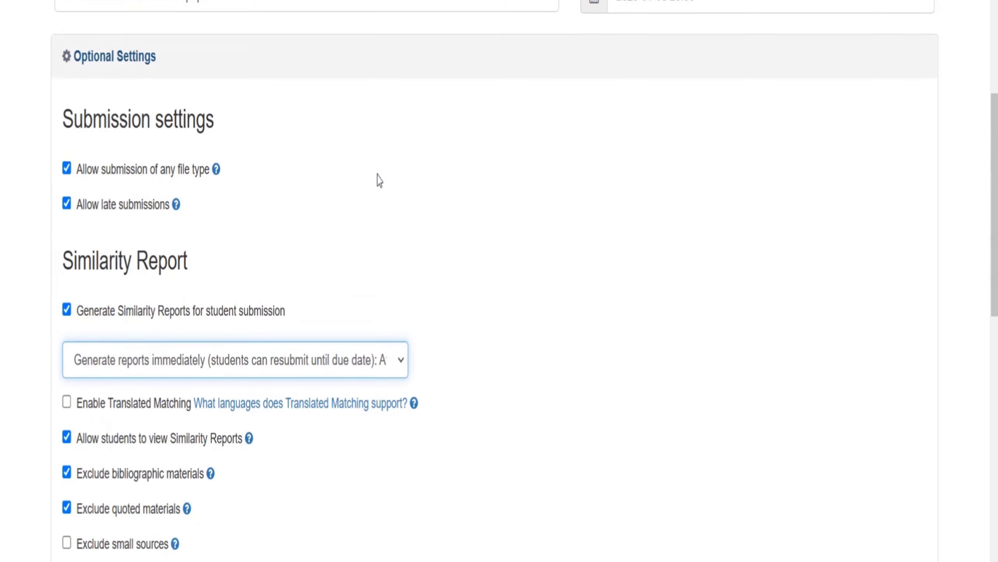
# - Change the assignment's Max Grade from 100 to 20
pyautogui.click(629, 188)
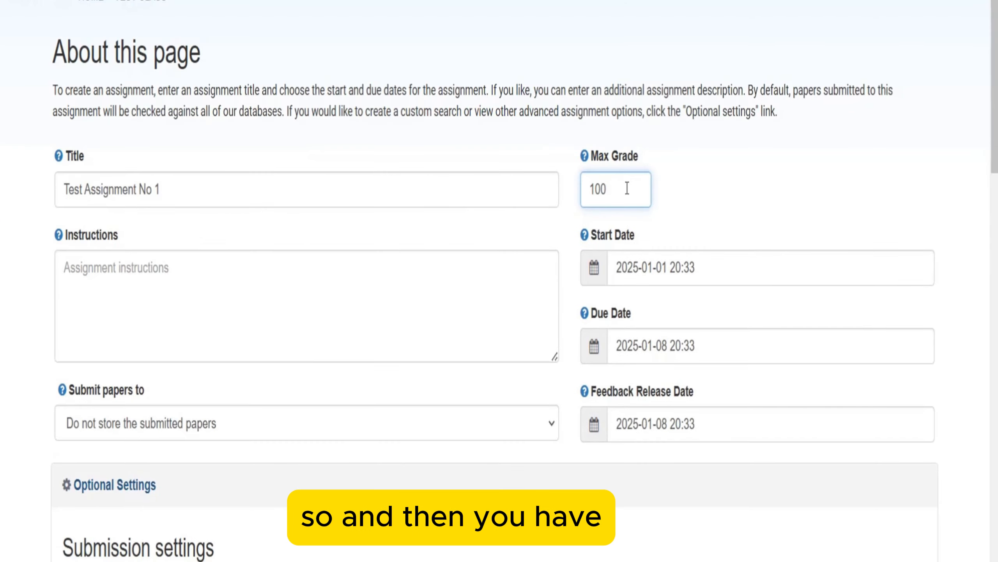
pyautogui.press('BackSpace')
pyautogui.press('BackSpace')
pyautogui.press('BackSpace')
pyautogui.write('20')
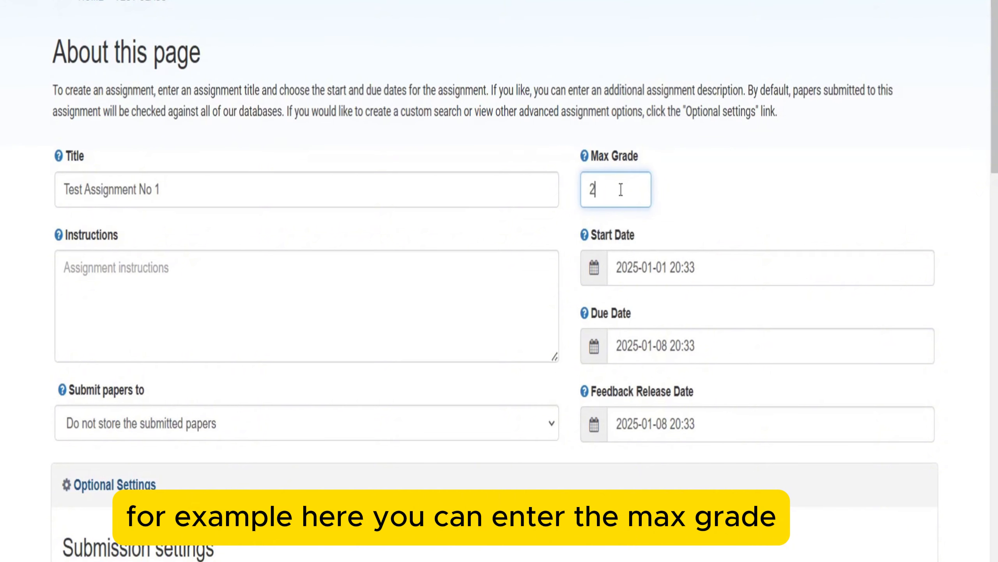
pyautogui.click(732, 196)
# - Check the feedback release date and the 20:33 due time, leaving both unchanged
pyautogui.scroll(-3, 633, 89)
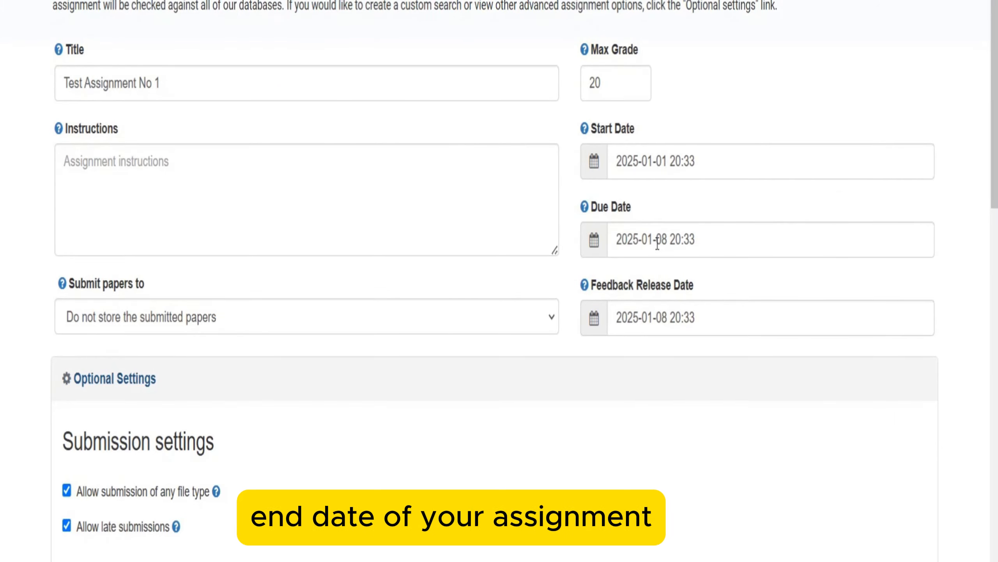
pyautogui.scroll(-2, 657, 239)
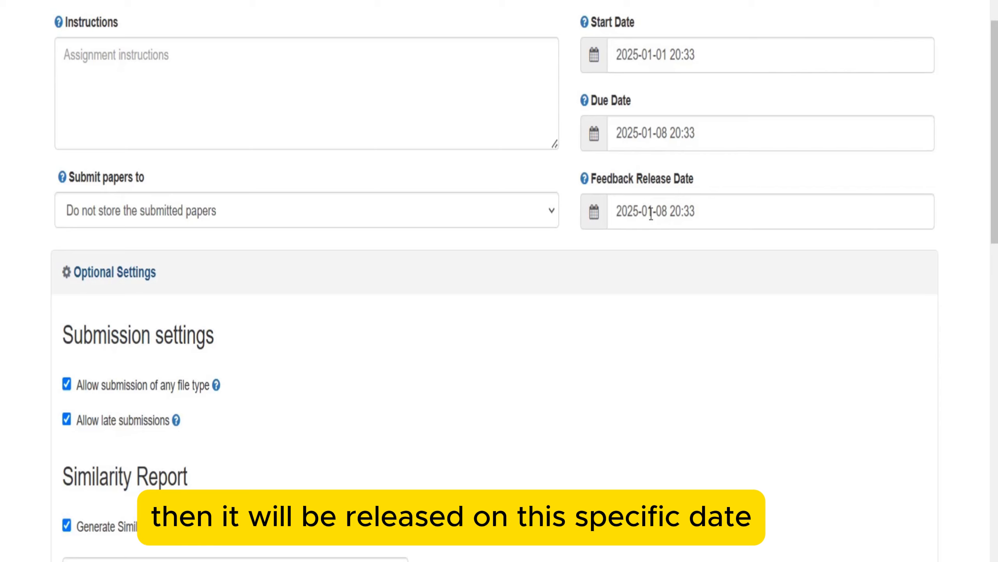
pyautogui.click(707, 194)
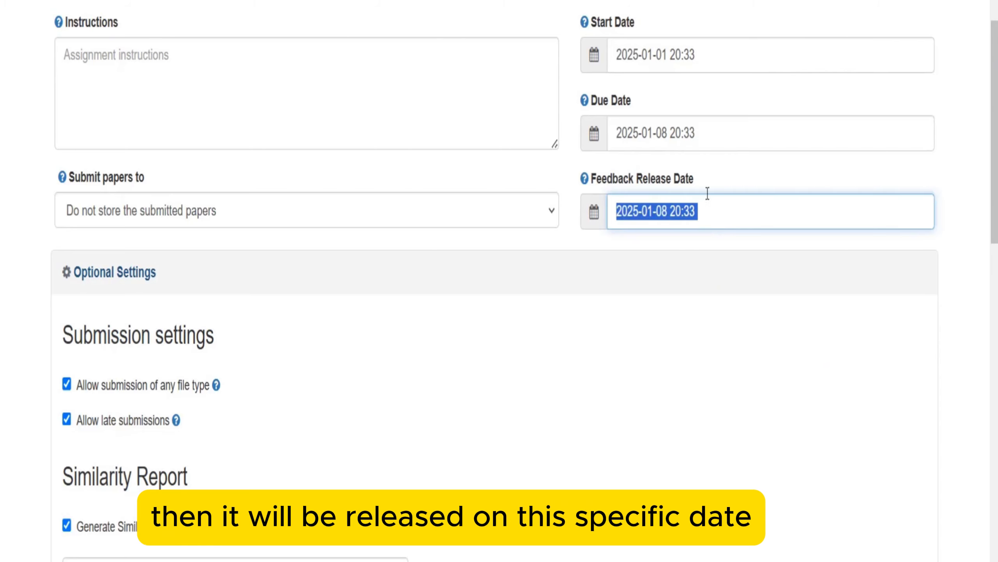
pyautogui.click(690, 134)
pyautogui.moveTo(699, 133); pyautogui.dragTo(671, 133)
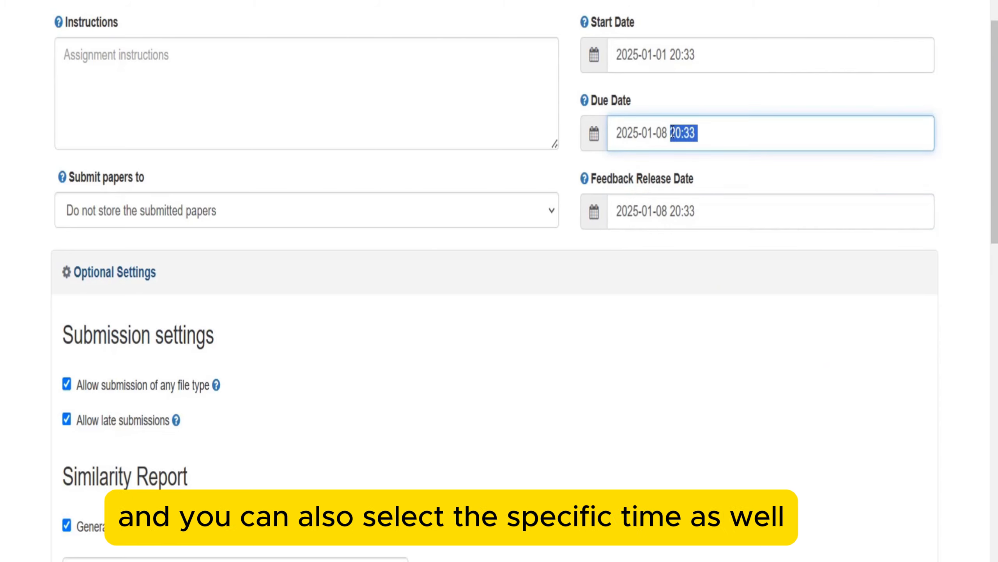
pyautogui.click(568, 232)
pyautogui.scroll(-10, 546, 228)
# - Review the form and submit Test Assignment No 1 to open its empty inbox
pyautogui.scroll(-5, 374, 234)
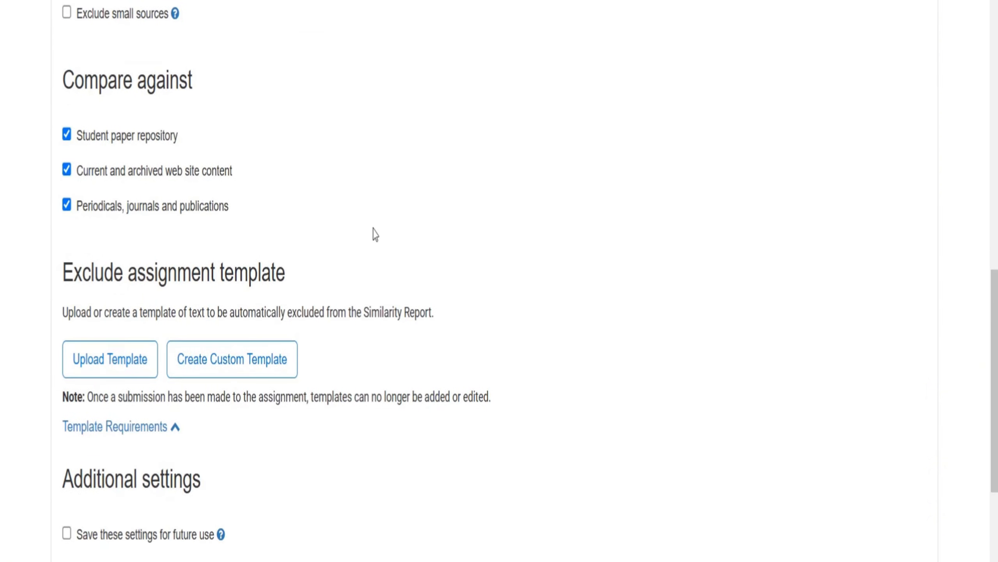
pyautogui.scroll(1, 368, 234)
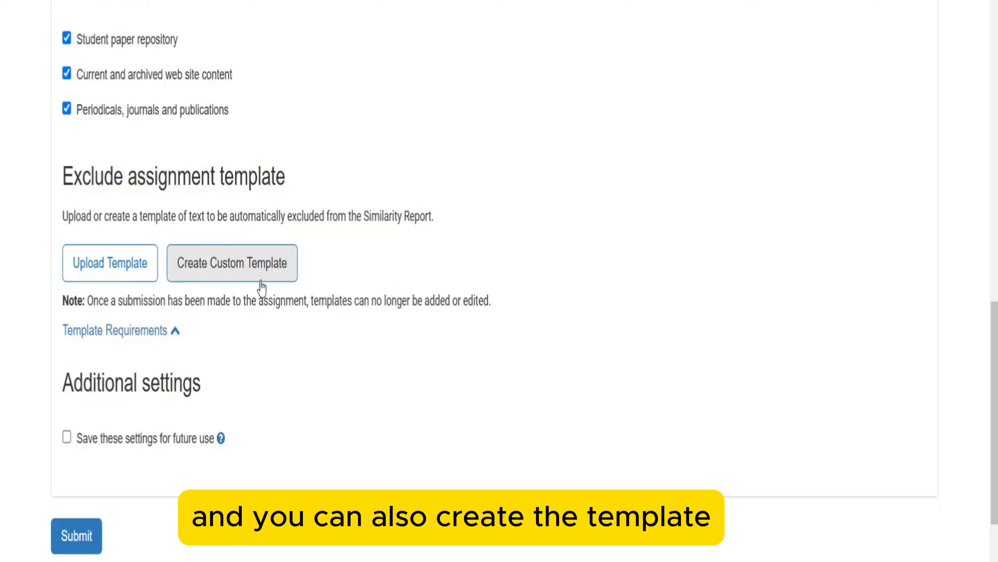
pyautogui.scroll(-3, 307, 309)
pyautogui.scroll(2, 59, 441)
pyautogui.scroll(15, 51, 439)
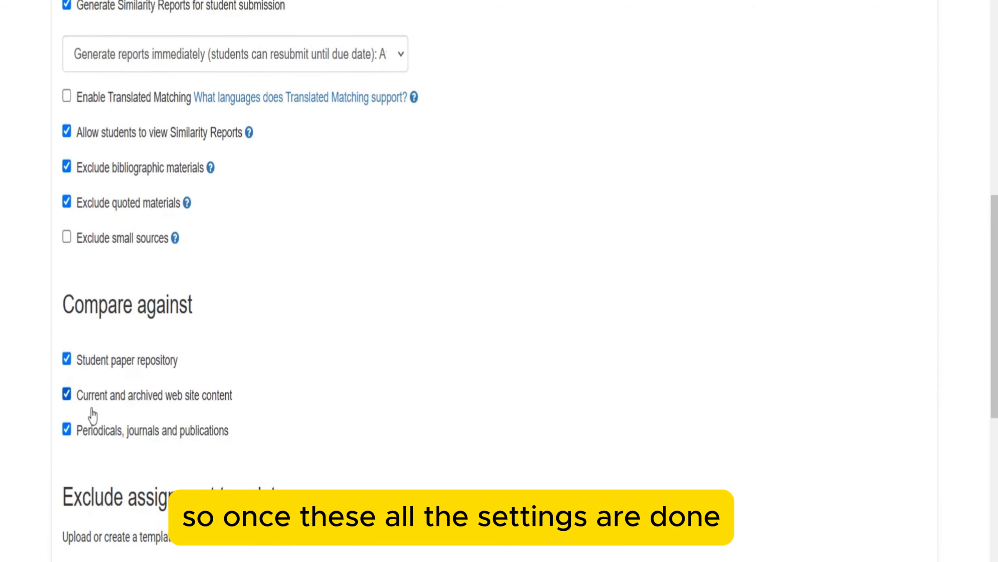
pyautogui.scroll(-15, 27, 322)
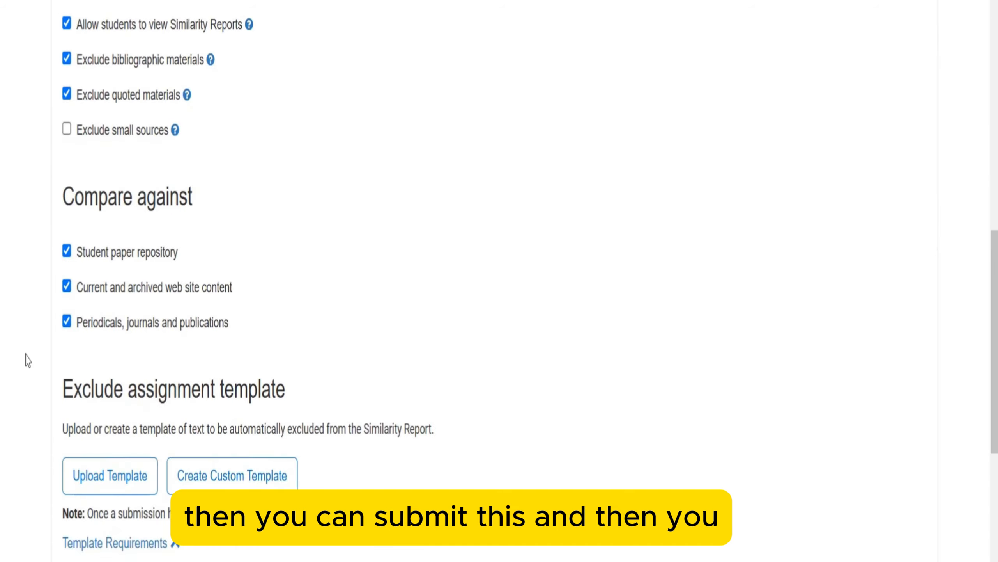
pyautogui.click(73, 426)
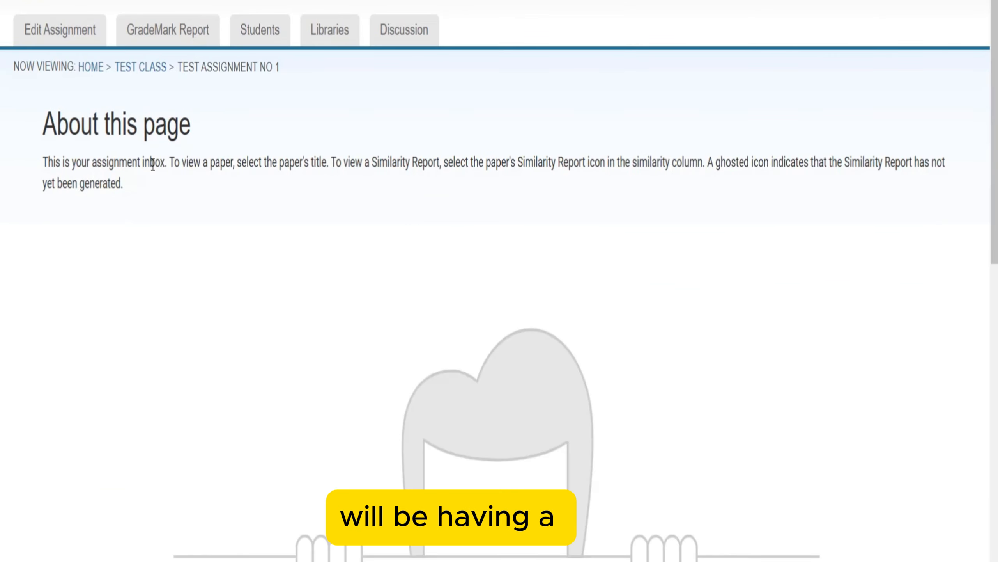
# - Return to the Test Class homepage through the breadcrumb
pyautogui.scroll(-12, 173, 183)
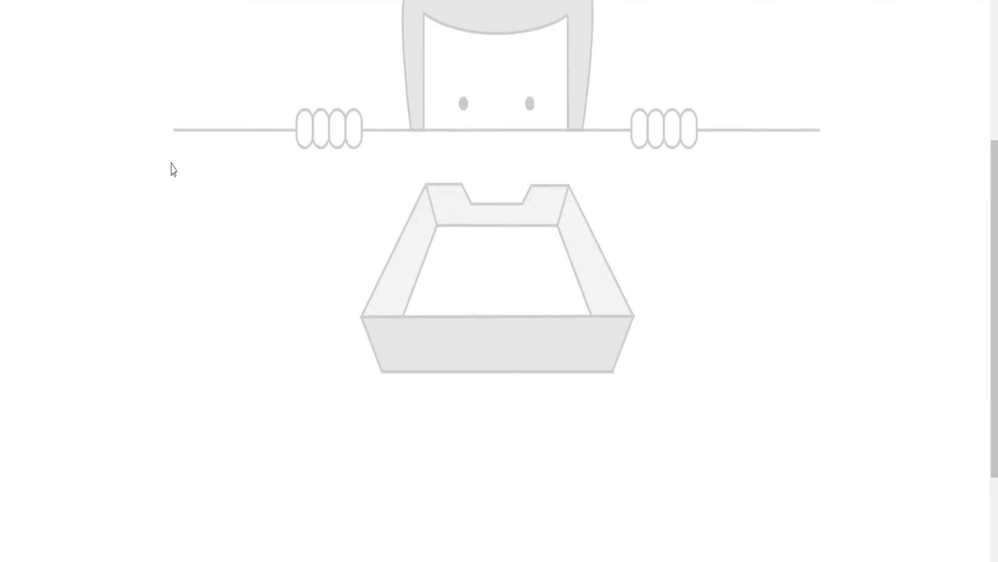
pyautogui.scroll(5, 100, 104)
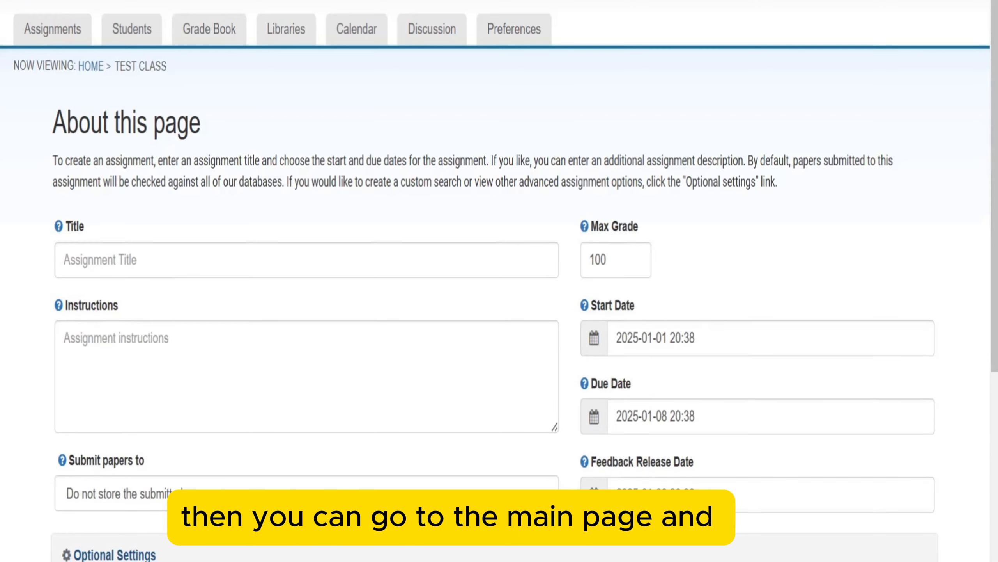
pyautogui.click(51, 30)
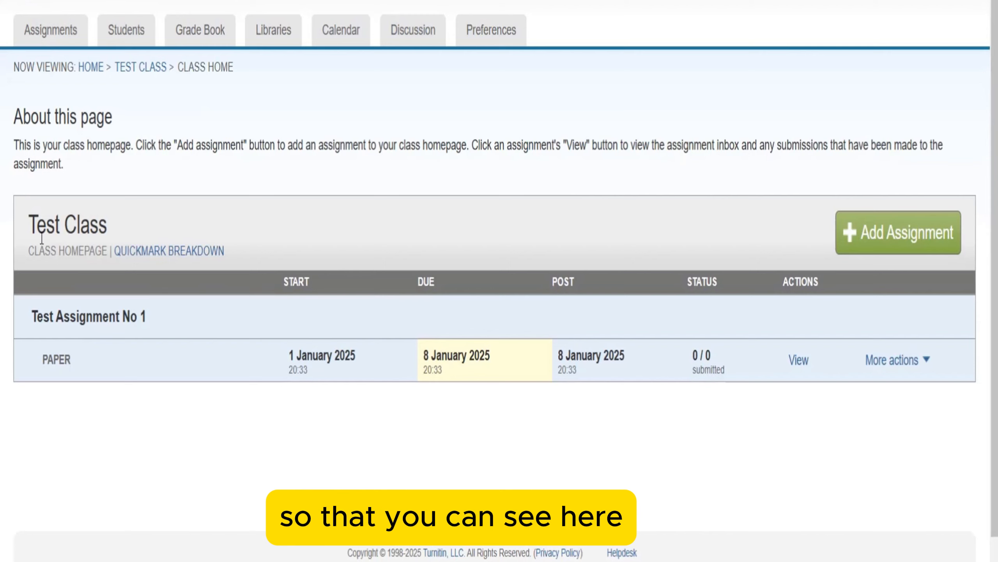
# - Highlight the class name, assignment title, start and due dates, and 0/0 submission count
pyautogui.moveTo(28, 224); pyautogui.dragTo(107, 225)
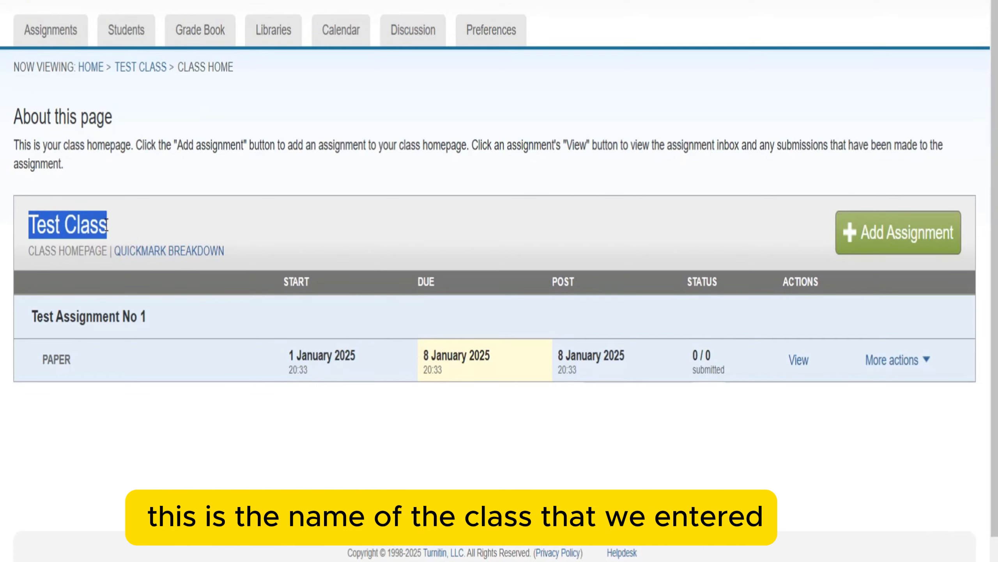
pyautogui.moveTo(36, 317); pyautogui.dragTo(161, 325)
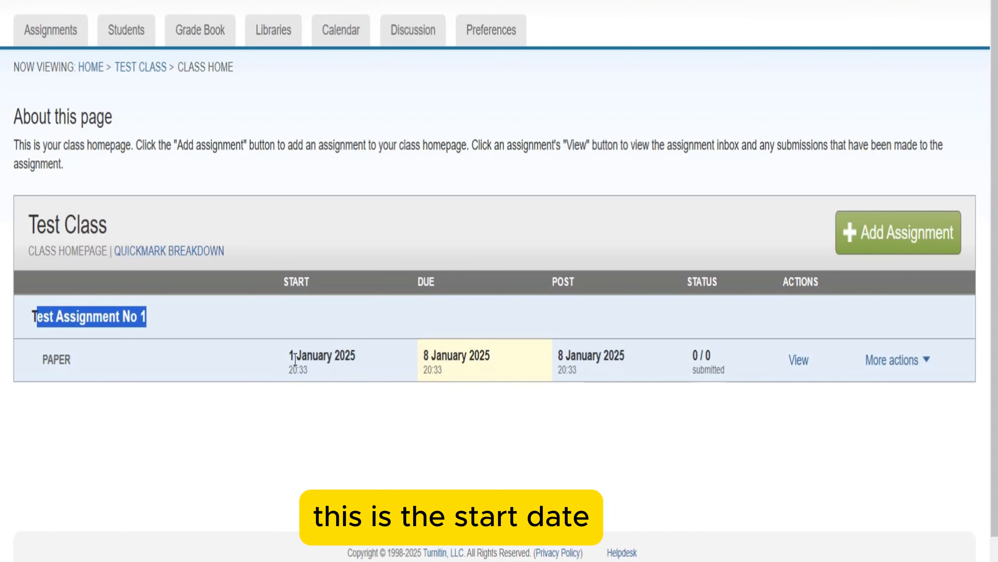
pyautogui.moveTo(294, 356); pyautogui.dragTo(327, 356)
pyautogui.moveTo(430, 356); pyautogui.dragTo(443, 370)
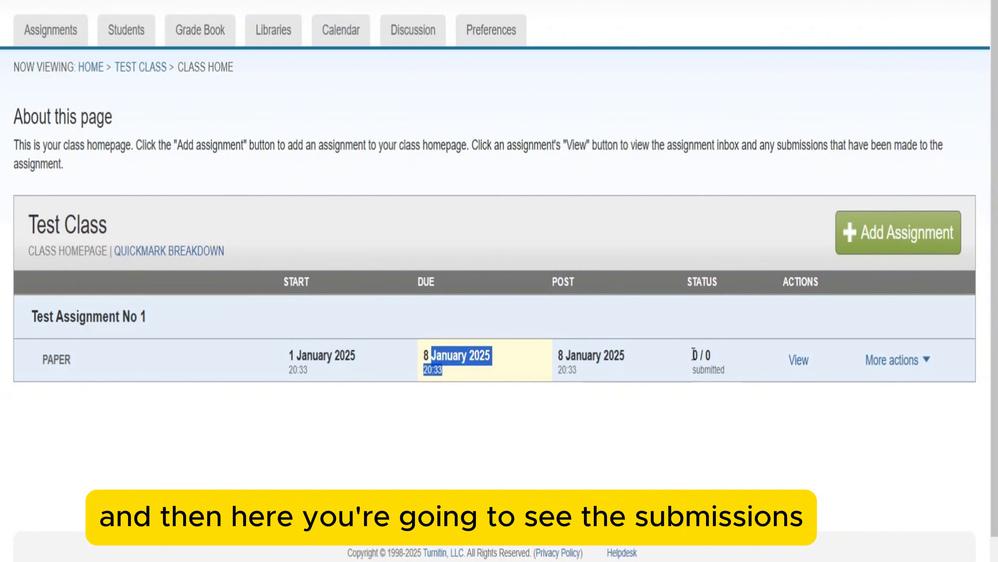
pyautogui.moveTo(692, 355); pyautogui.dragTo(714, 360)
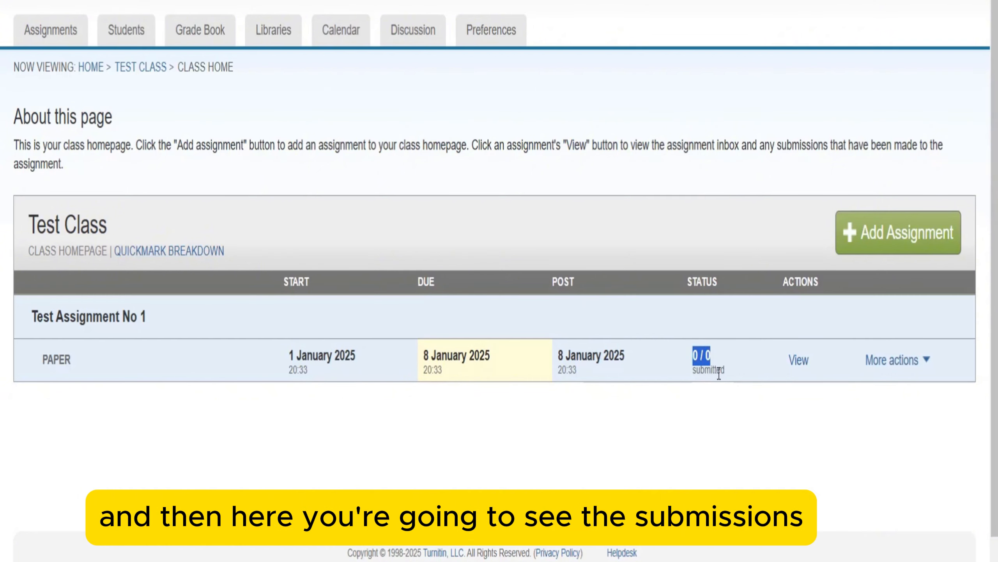
# - Show the More actions list for Test Assignment No 1
pyautogui.click(719, 374)
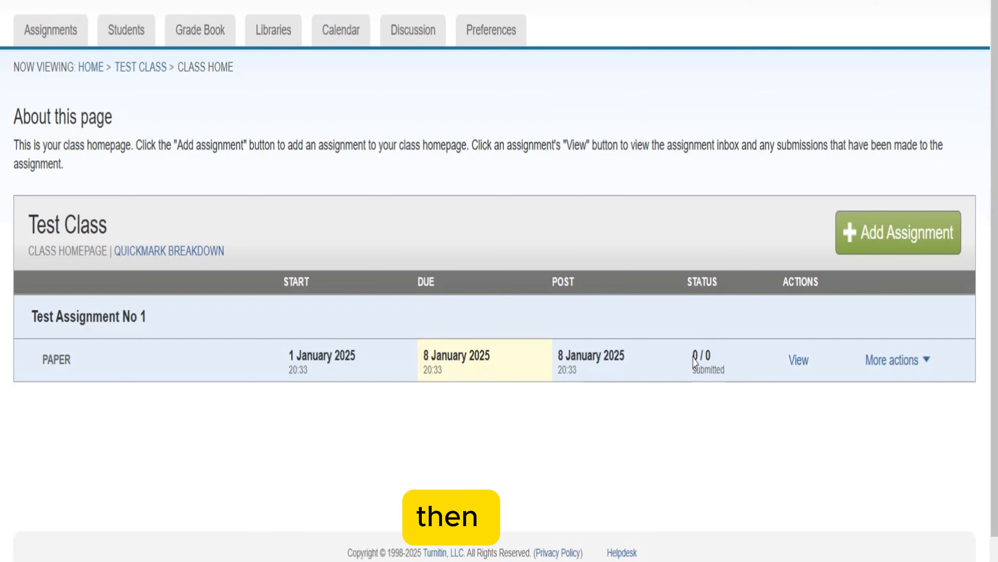
pyautogui.click(798, 363)
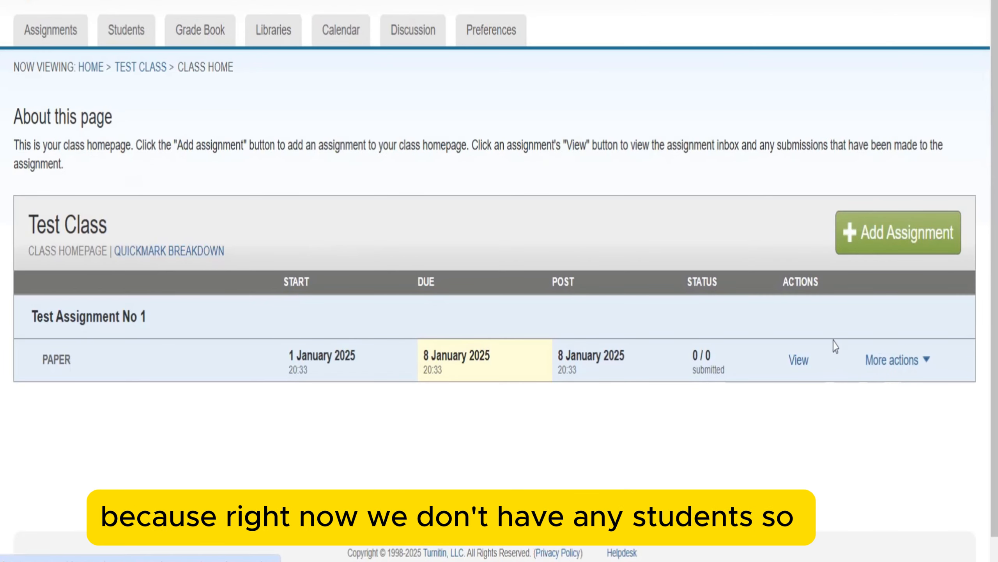
pyautogui.click(912, 359)
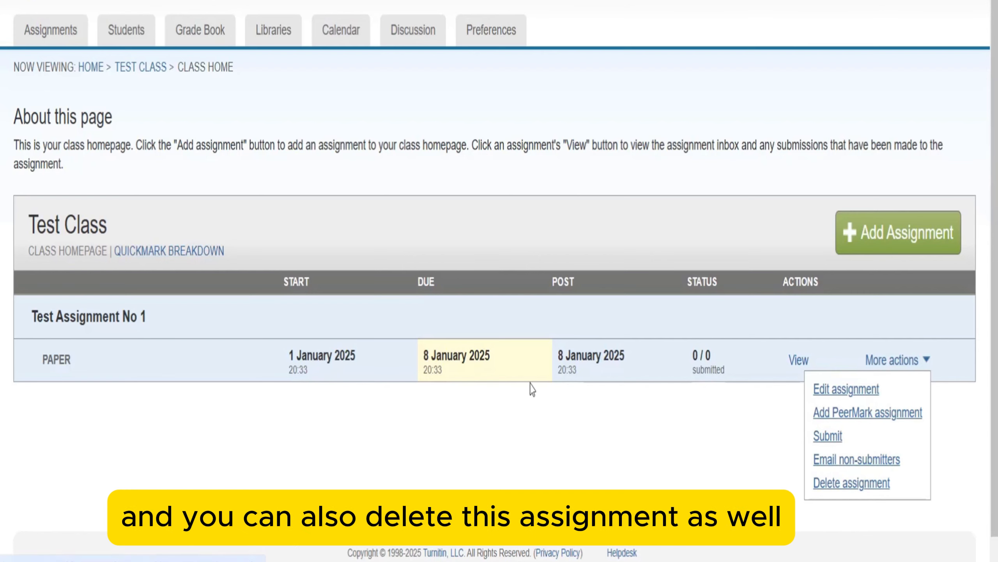
# - Close the More actions list and stop the screen recording
pyautogui.click(695, 455)
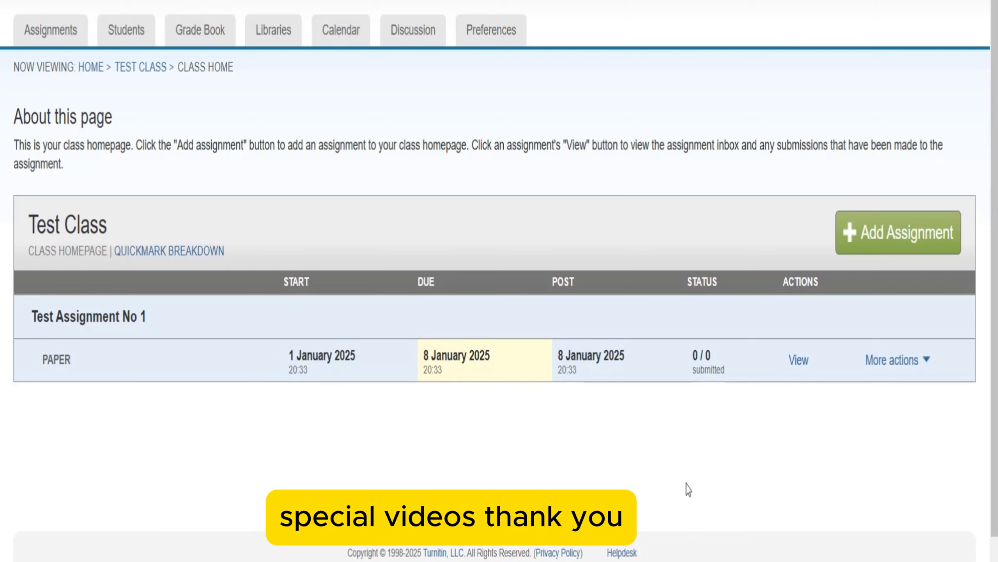
pyautogui.click(691, 561)
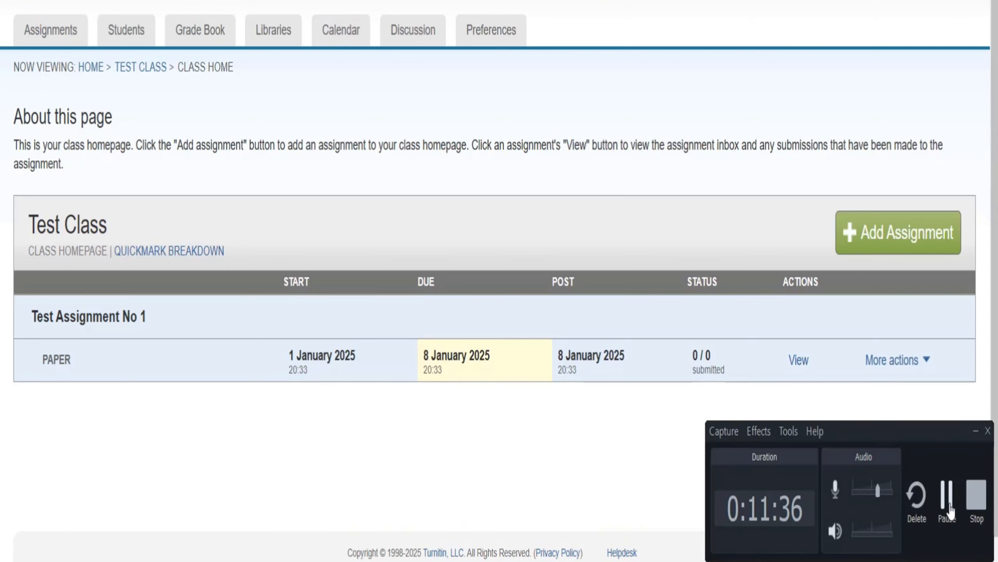
pyautogui.click(976, 512)
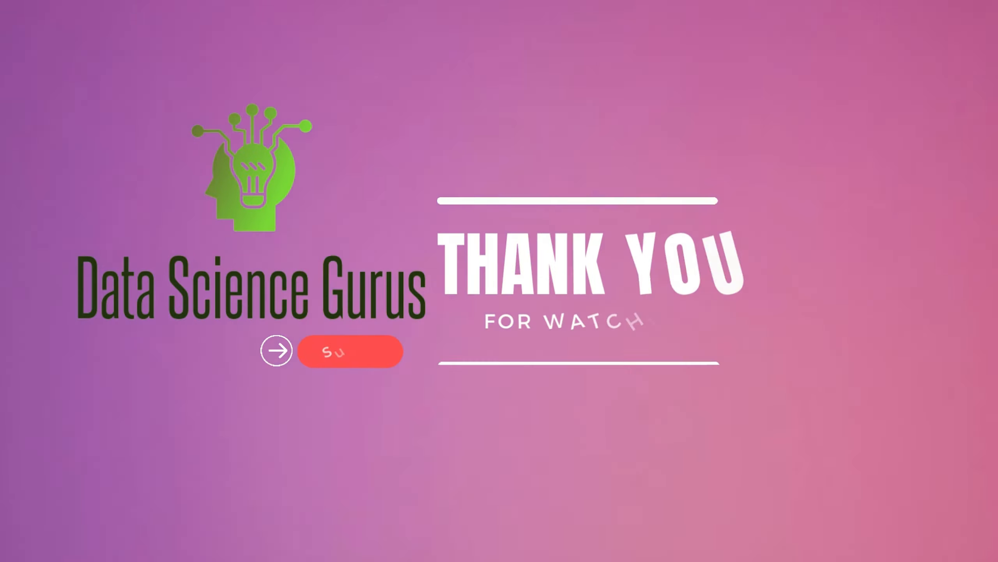